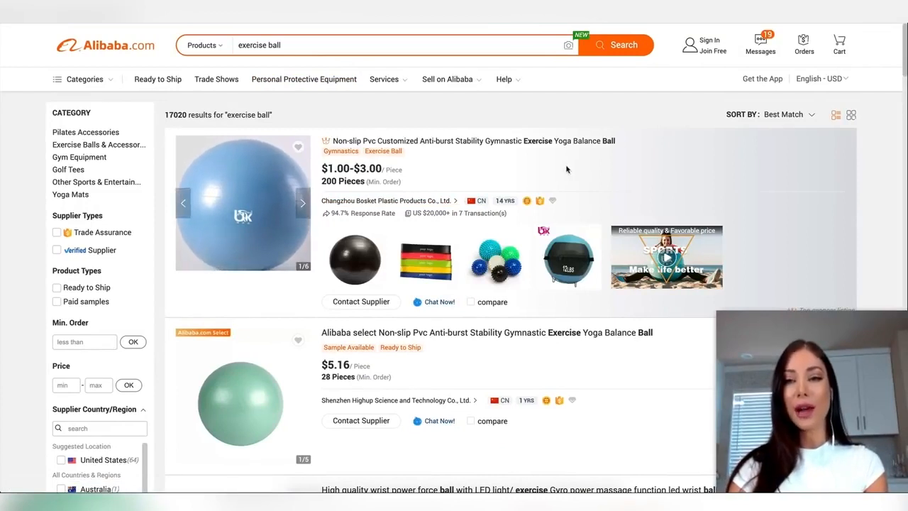
Step: Launch the Helium 10 extension's Alibaba Demand Analyzer for "exercise ball" and check which Amazon marketplaces it offers
mouse_move(737, 32)
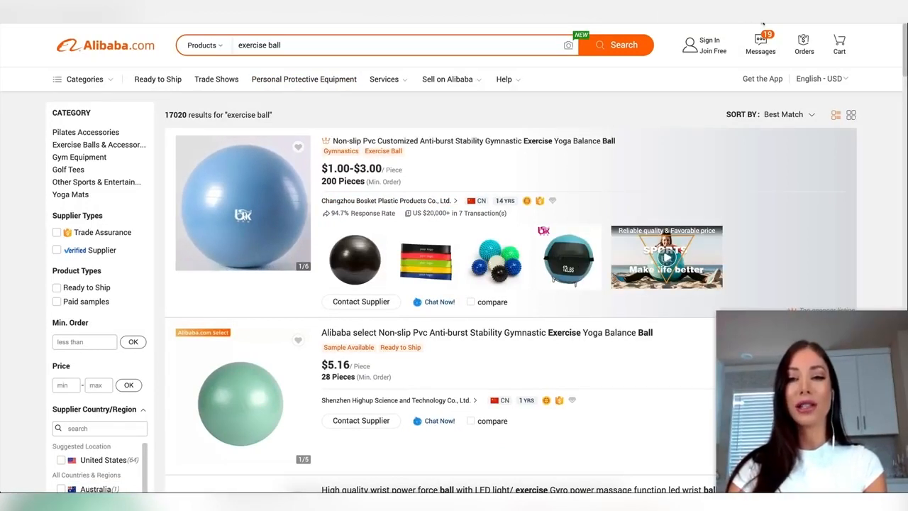
left_click(763, 26)
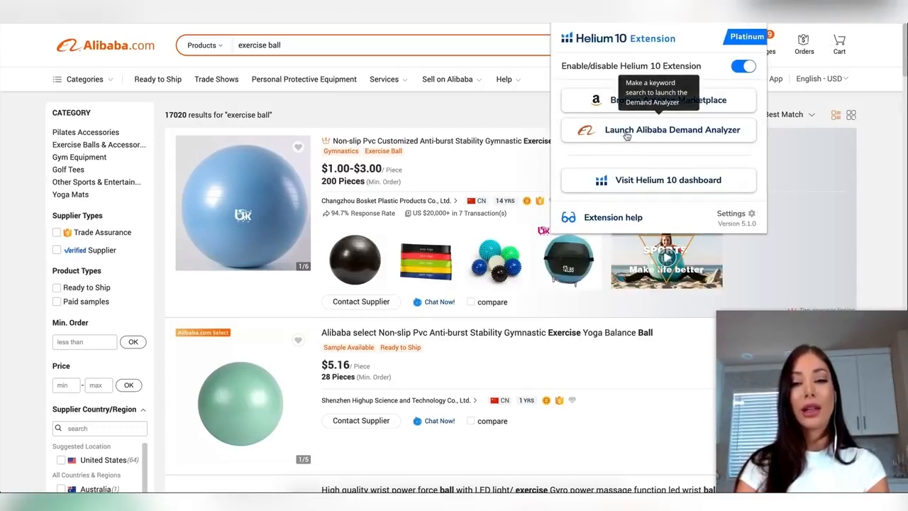
left_click(642, 135)
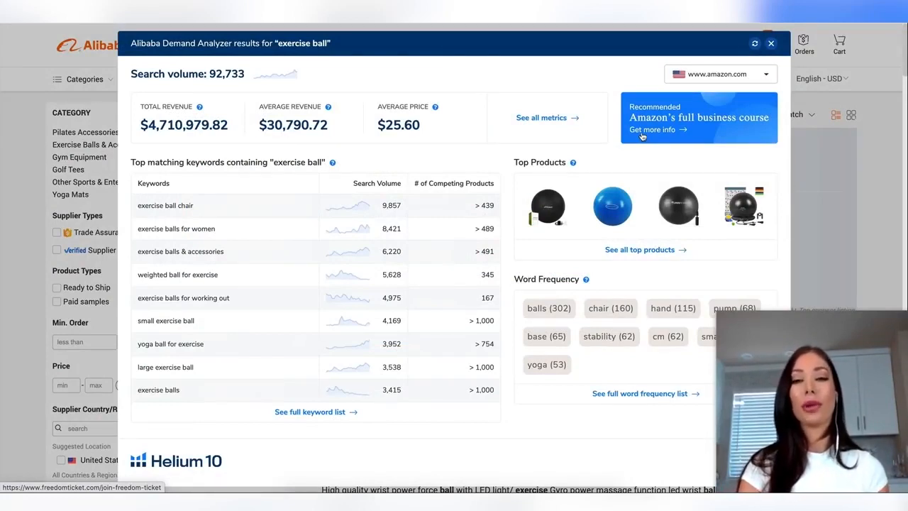
left_click(706, 76)
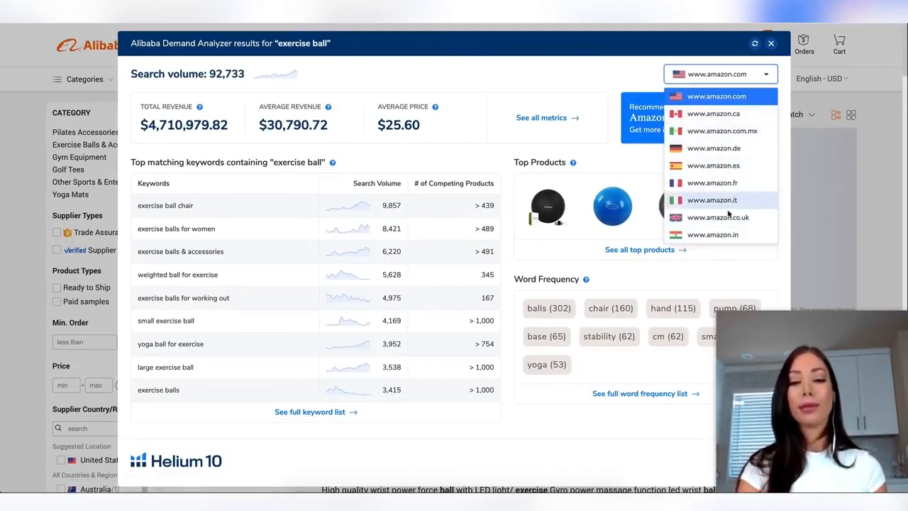
left_click(527, 80)
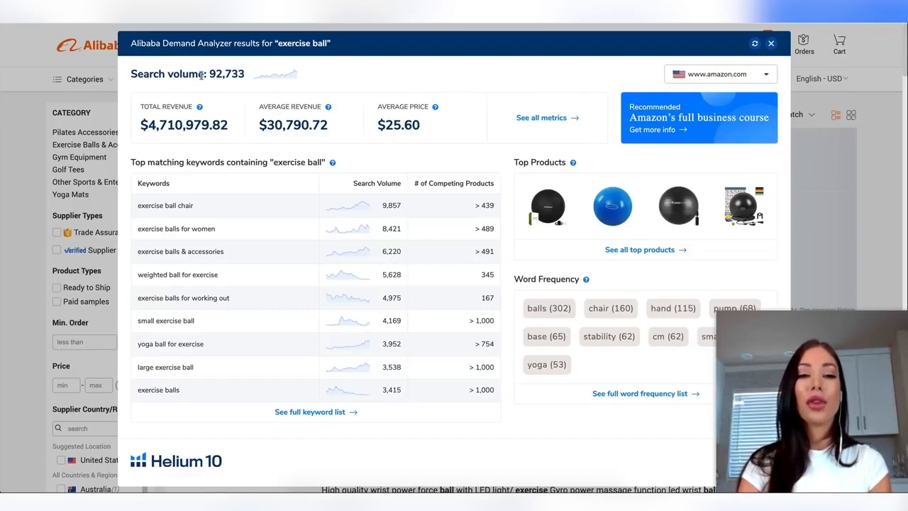
Step: Examine the search volume for "exercise ball" and its one-year history graph, closing the graph when done
left_click_drag(211, 74, 246, 77)
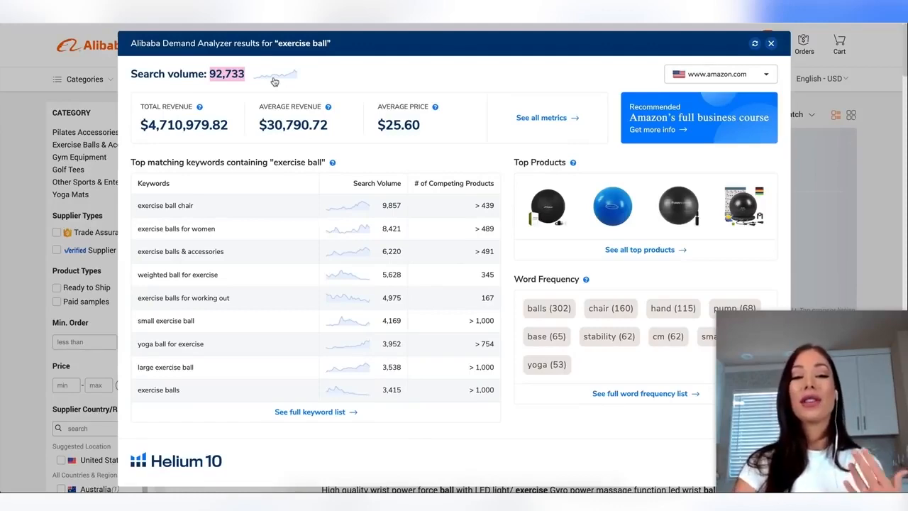
left_click(275, 80)
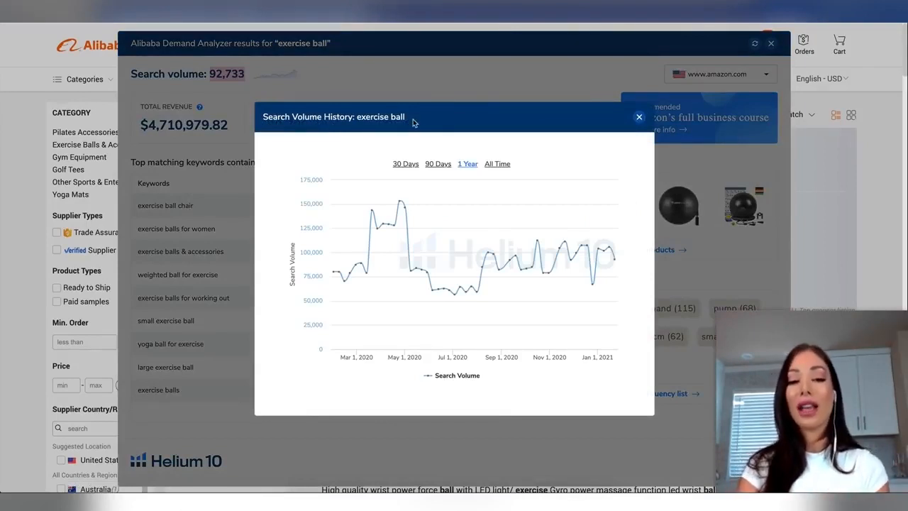
mouse_move(413, 286)
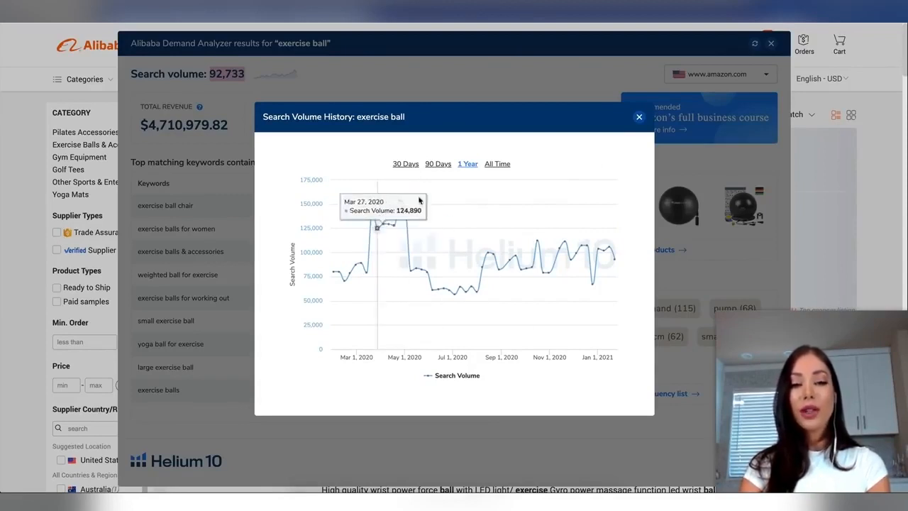
left_click(640, 117)
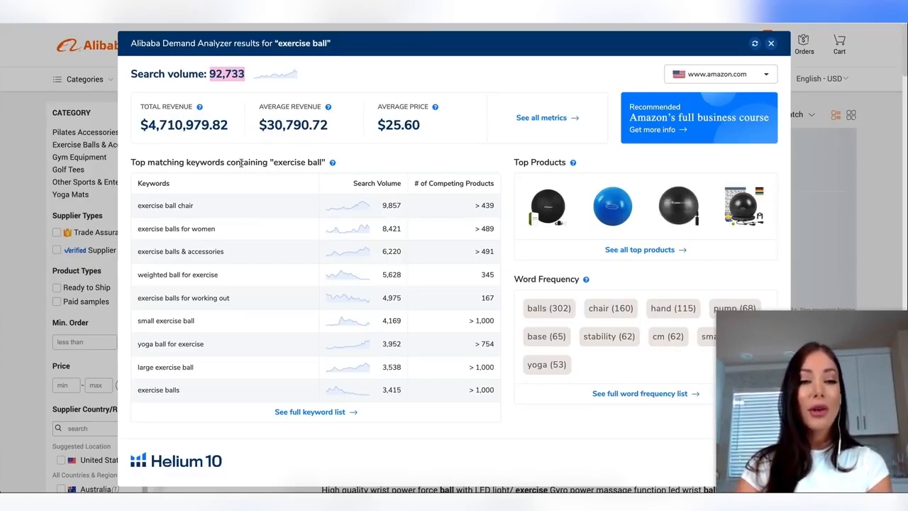
Step: Review the "exercise ball" keyword's search volume and total revenue by highlighting each figure in the analyzer results
left_click(129, 158)
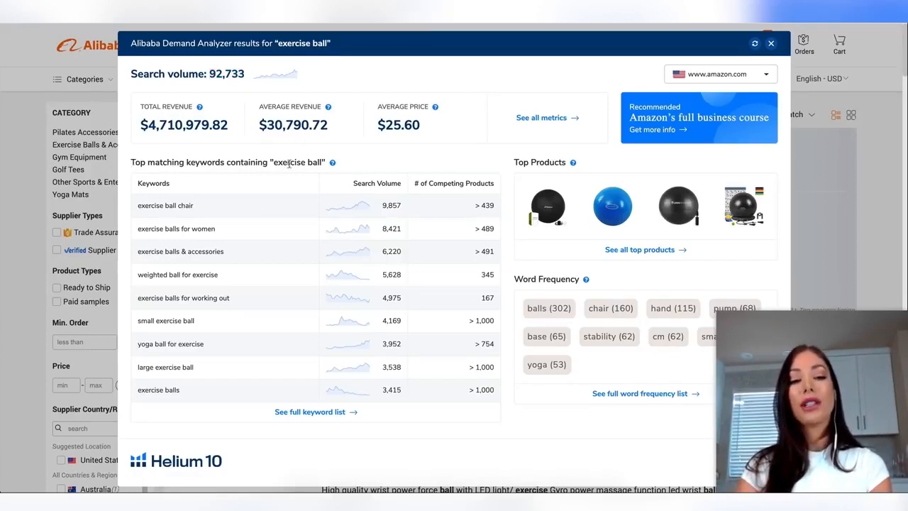
left_click_drag(323, 162, 272, 162)
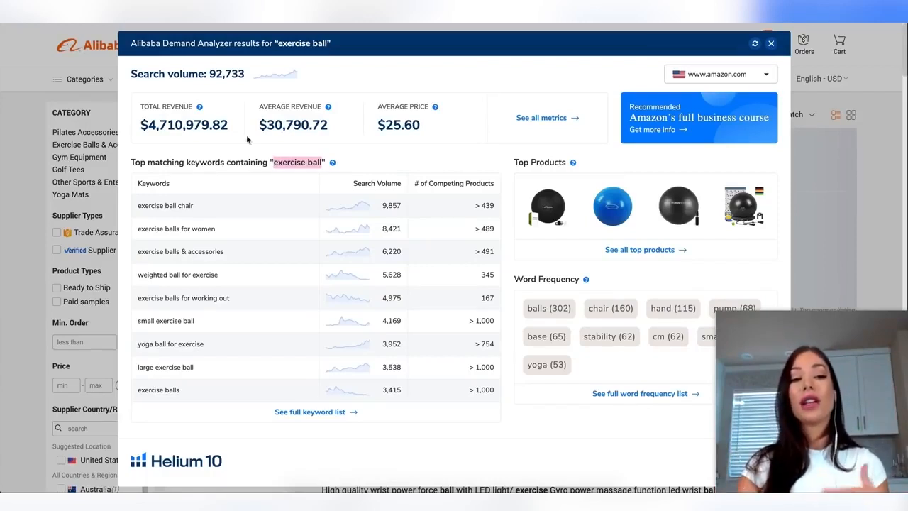
left_click(142, 129)
left_click_drag(245, 74, 210, 74)
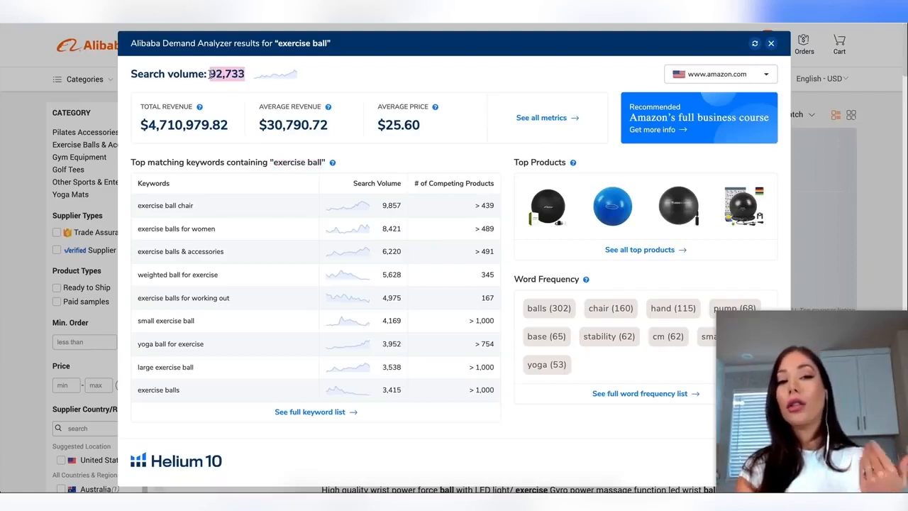
left_click_drag(234, 127, 141, 123)
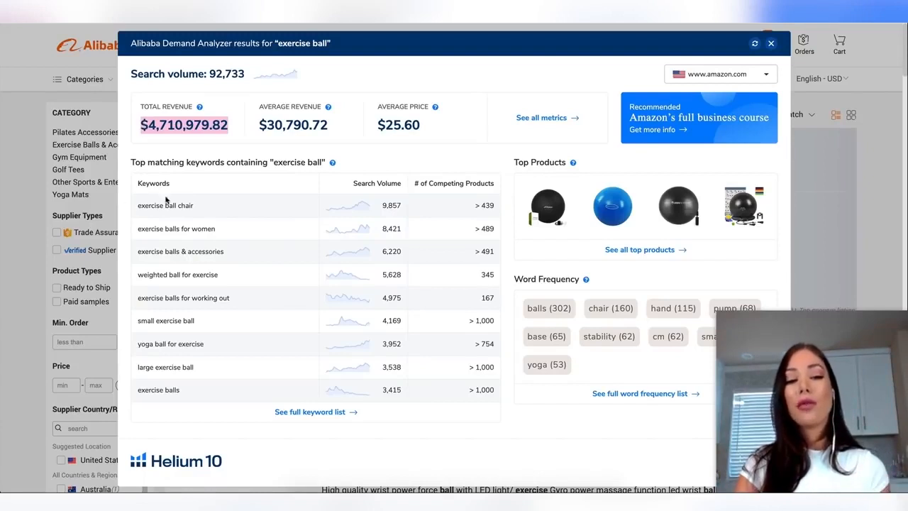
Step: Examine the top matching keywords, from "exercise ball chair" to "weighted ball for exercise", comparing search volumes and competing products
left_click(200, 209)
left_click_drag(155, 205, 137, 205)
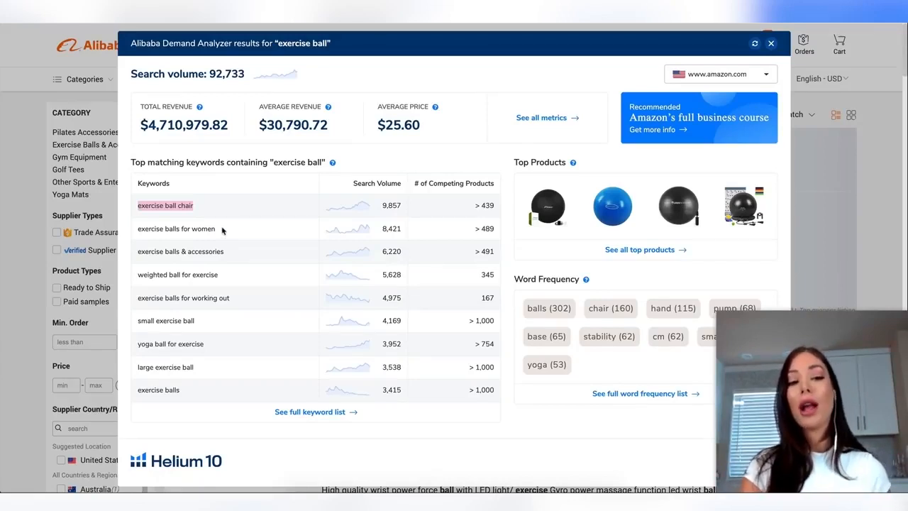
left_click_drag(227, 233, 135, 234)
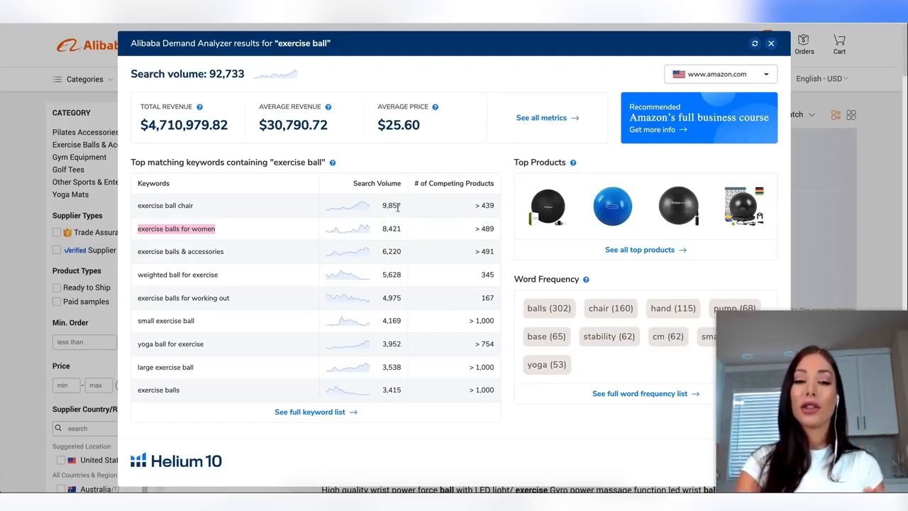
left_click_drag(407, 235, 381, 231)
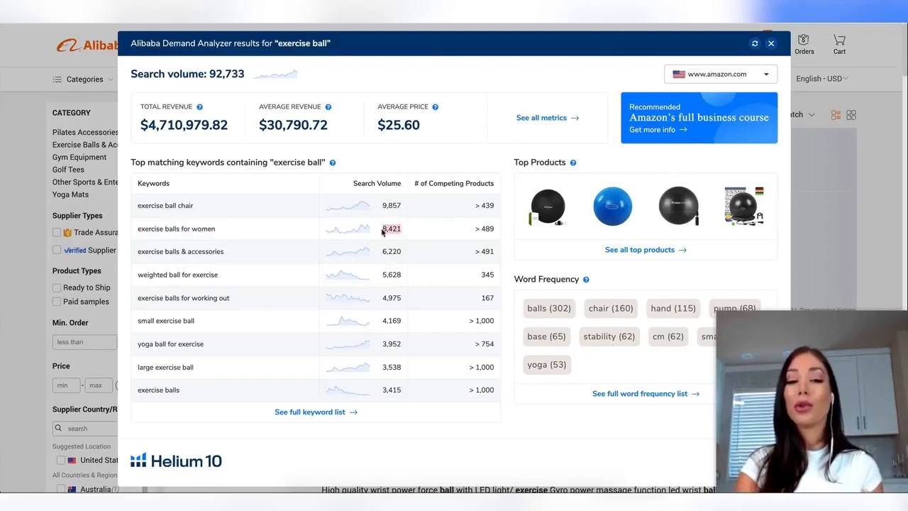
left_click_drag(225, 233, 136, 232)
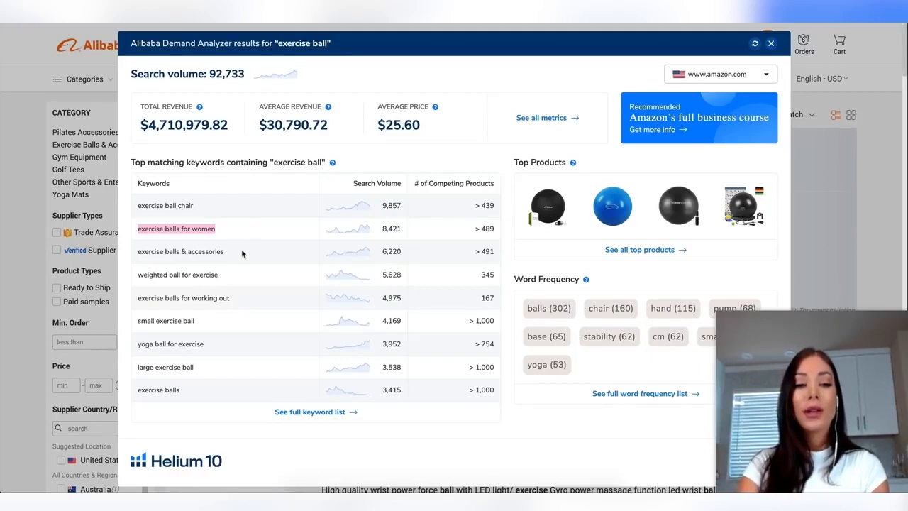
left_click_drag(238, 258, 136, 254)
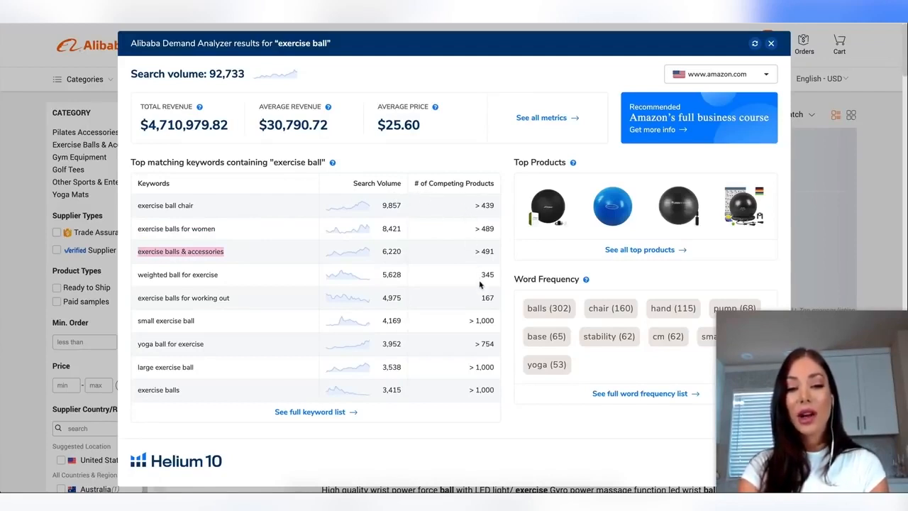
left_click(493, 231)
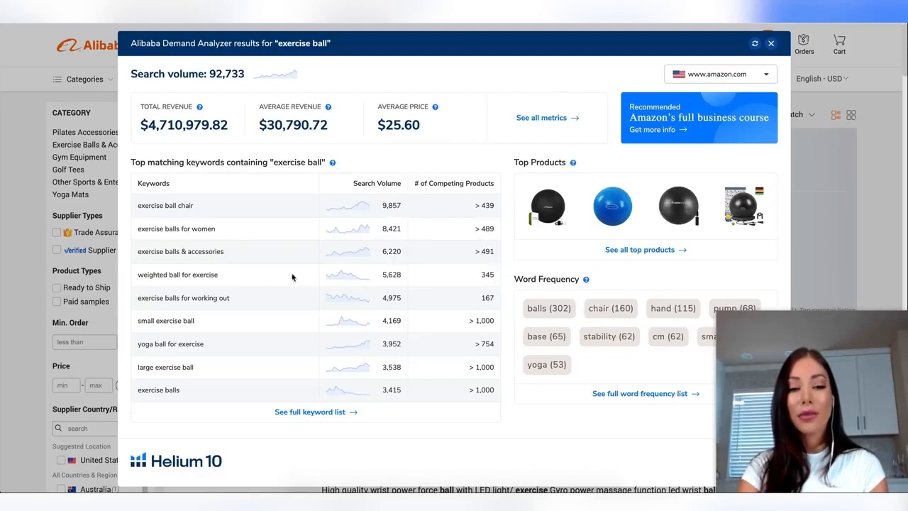
left_click_drag(220, 277, 137, 276)
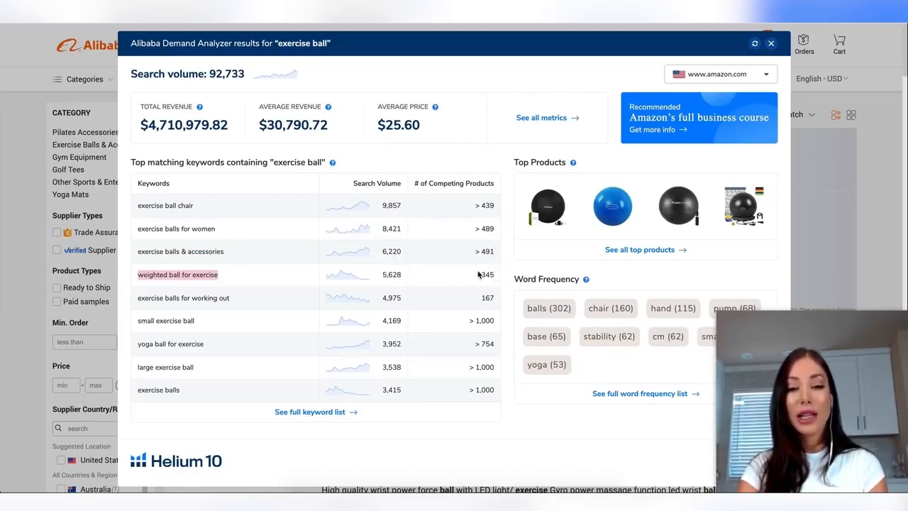
left_click_drag(404, 274, 380, 276)
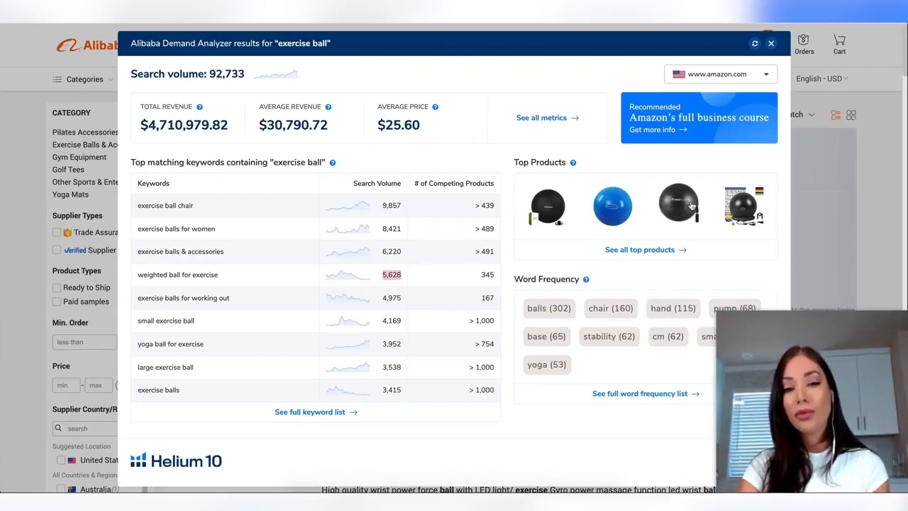
Step: Read the explanation of Top Products and preview the details of each highest-ranking exercise ball
mouse_move(539, 183)
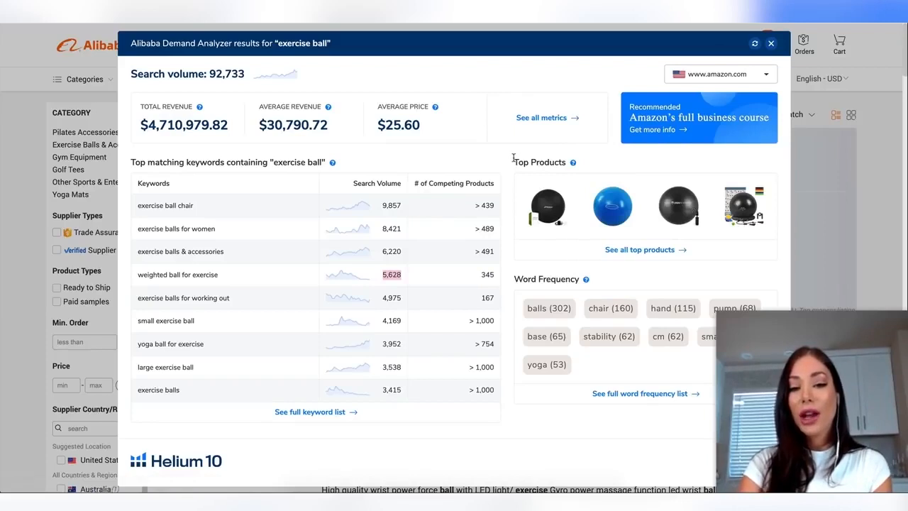
mouse_move(573, 164)
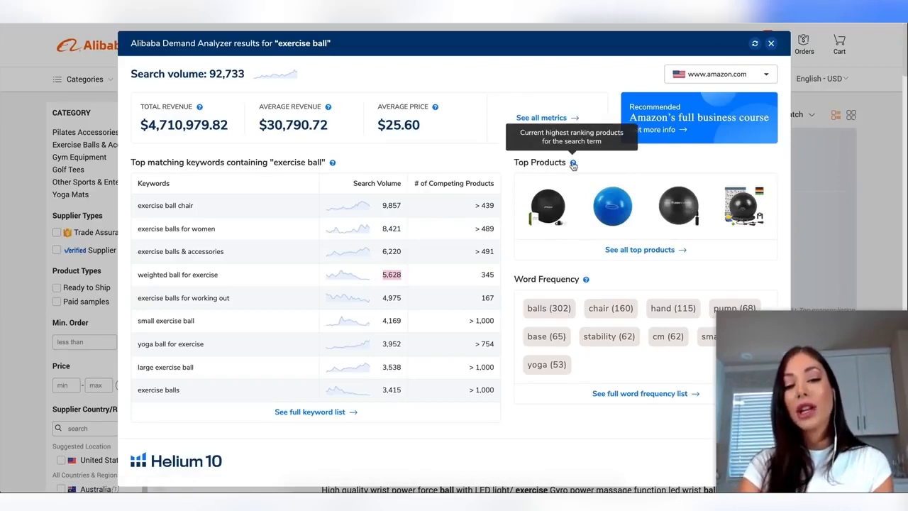
mouse_move(548, 203)
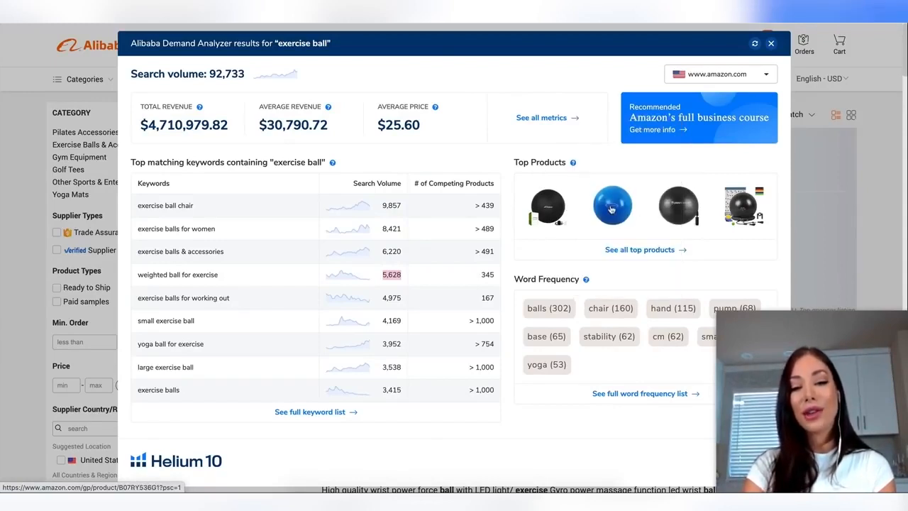
mouse_move(610, 210)
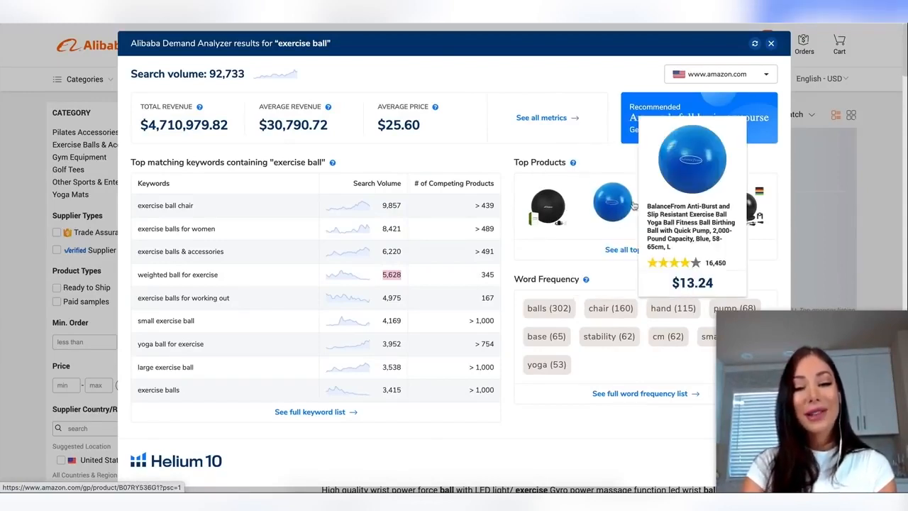
mouse_move(679, 208)
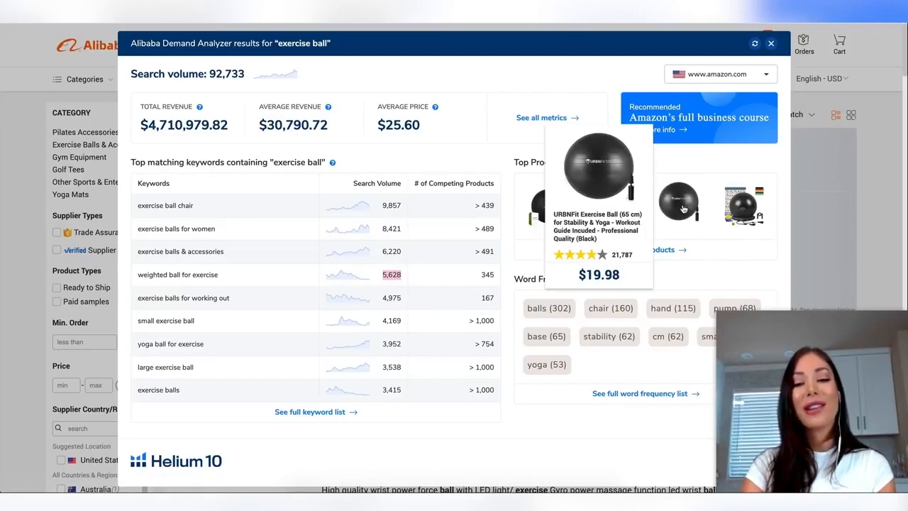
mouse_move(743, 206)
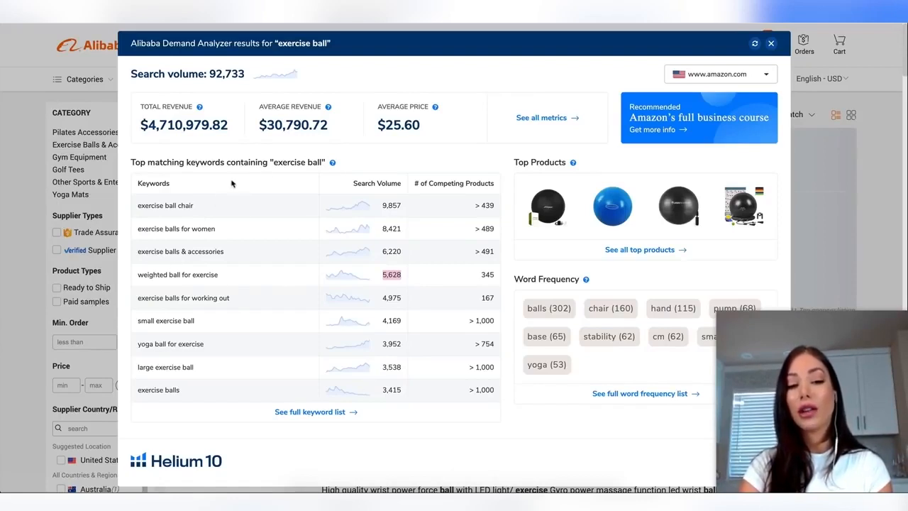
Step: Open the full list of top "exercise ball" products in Black Box Niche and look over its filters
scroll(717, 259, "down", 1)
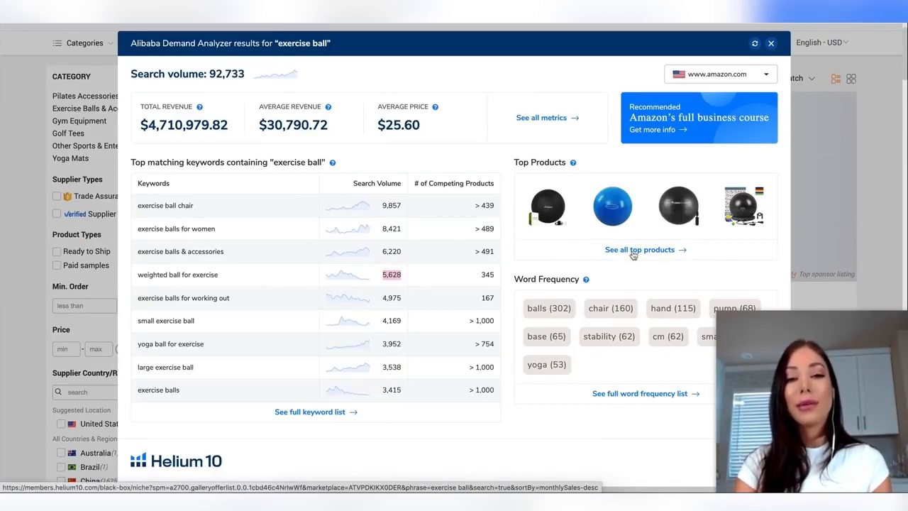
left_click(633, 255)
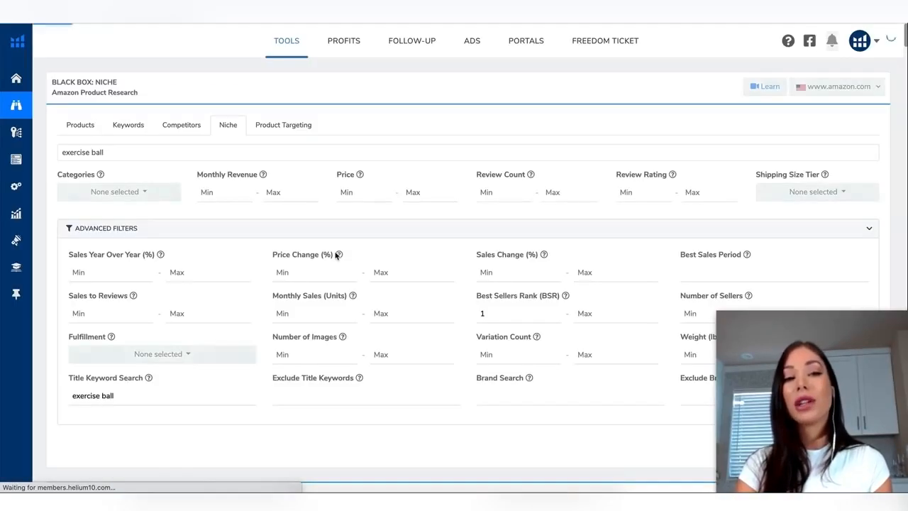
mouse_move(337, 254)
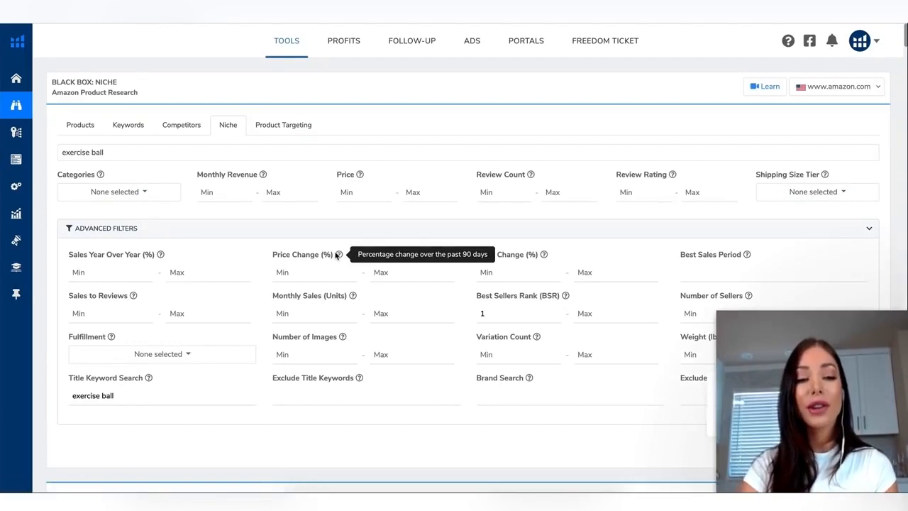
scroll(336, 255, "down", 1)
scroll(336, 255, "up", 1)
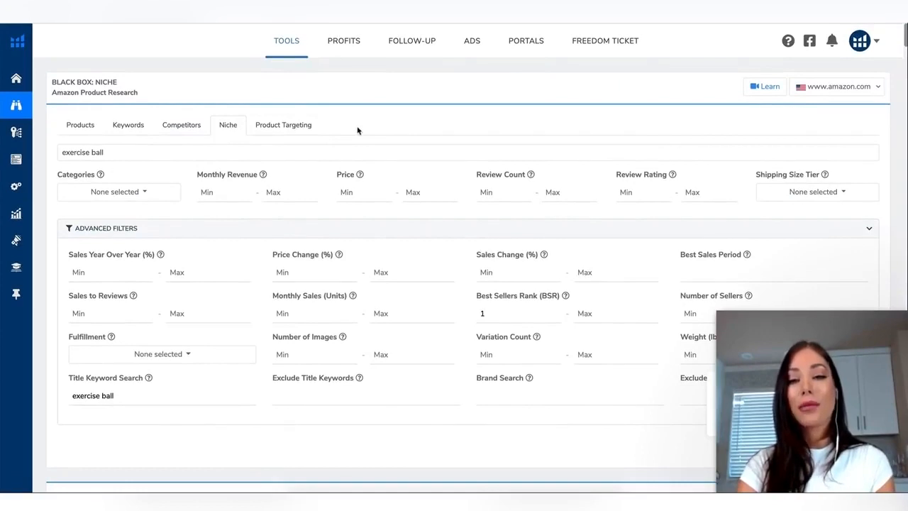
Step: Open the Black Box training videos, browse the list of lessons, and close the video window
left_click(760, 92)
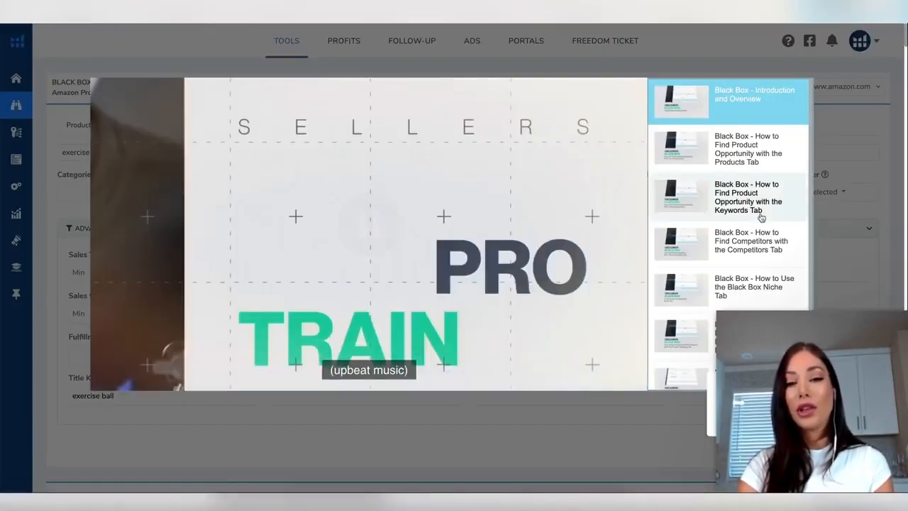
scroll(761, 218, "down", 1)
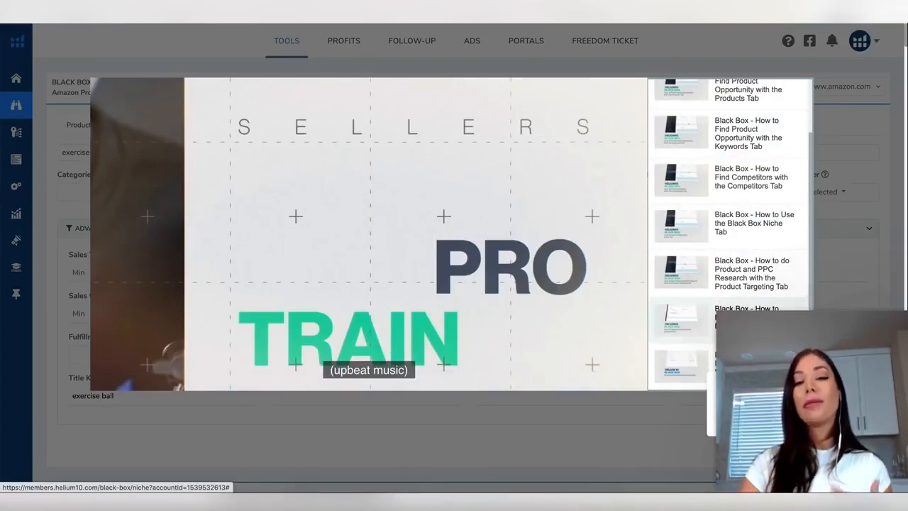
left_click(845, 260)
Step: Review the summary metrics above the Niche product results, highlighting the average BSR
scroll(503, 243, "down", 4)
scroll(502, 243, "down", 3)
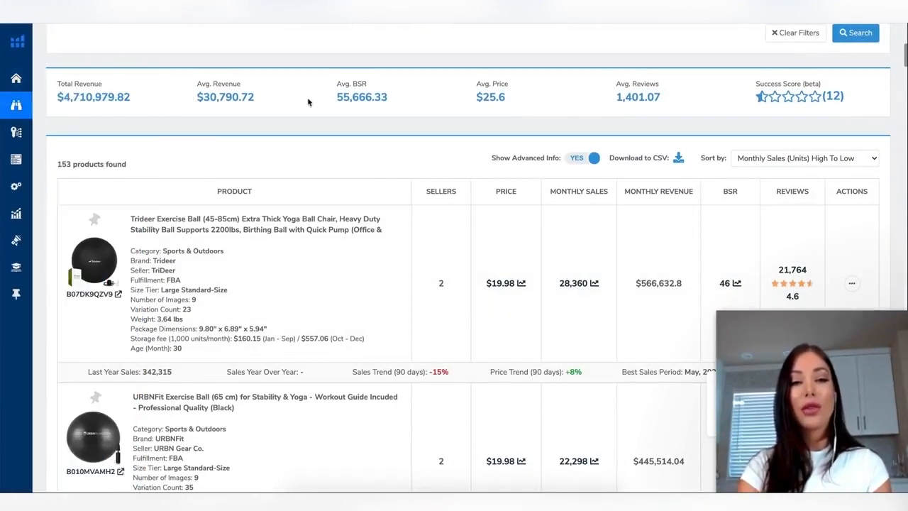
left_click_drag(395, 100, 329, 100)
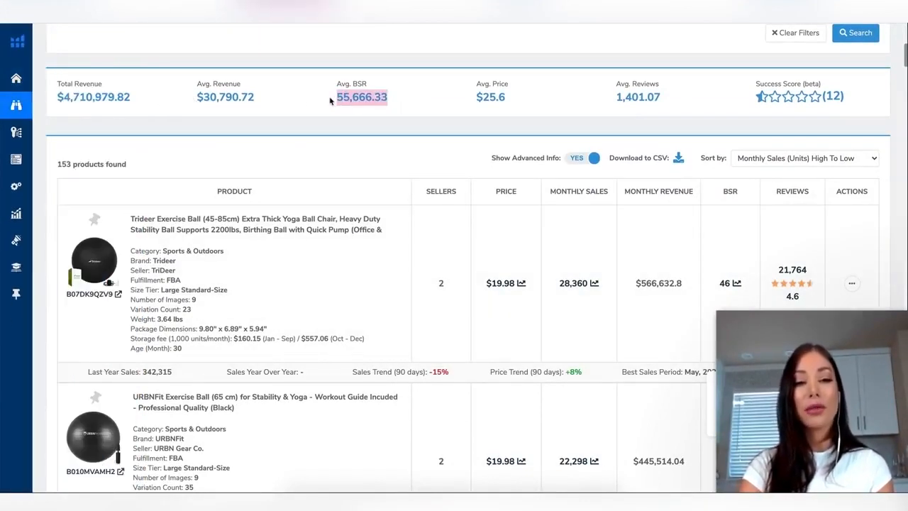
Step: Highlight the average reviews metric above the product results, clear the highlight, and check the Success Score
left_click_drag(672, 100, 607, 103)
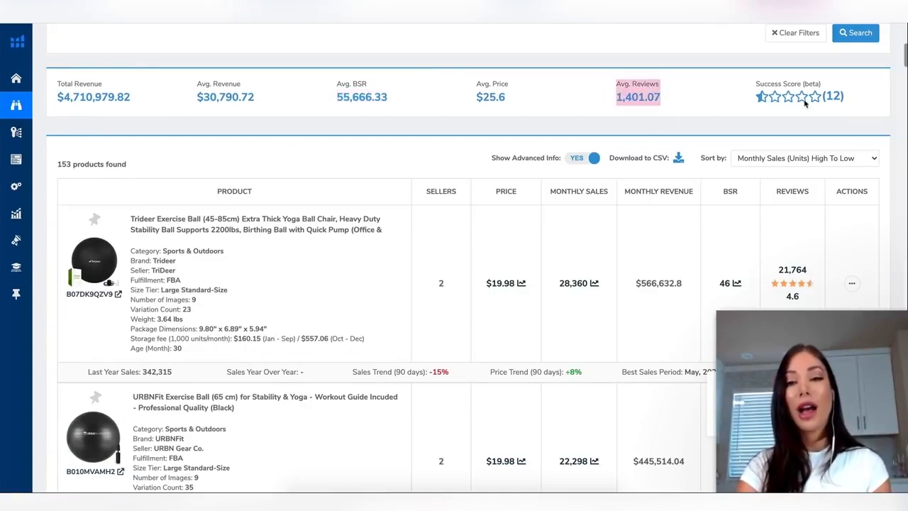
left_click(774, 106)
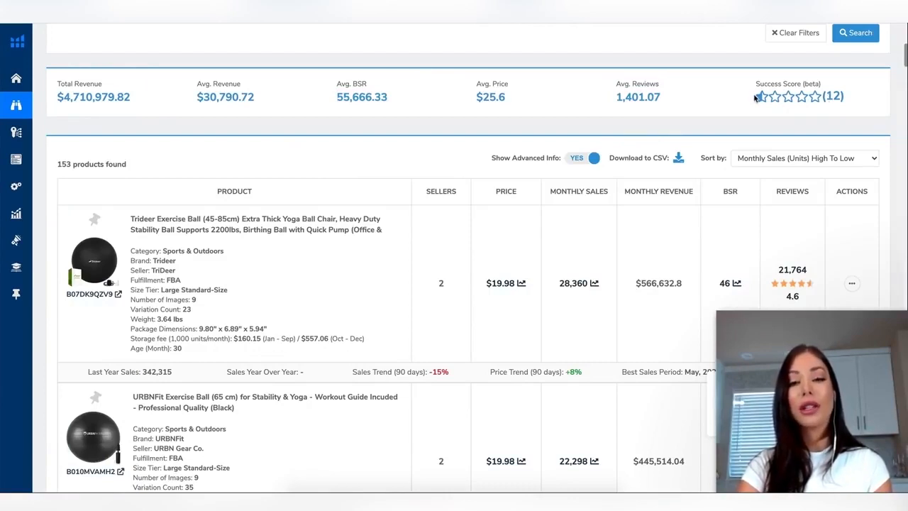
Step: Open the price history chart of the first-listed Trideer exercise ball and view it over 1 year
scroll(495, 178, "down", 3)
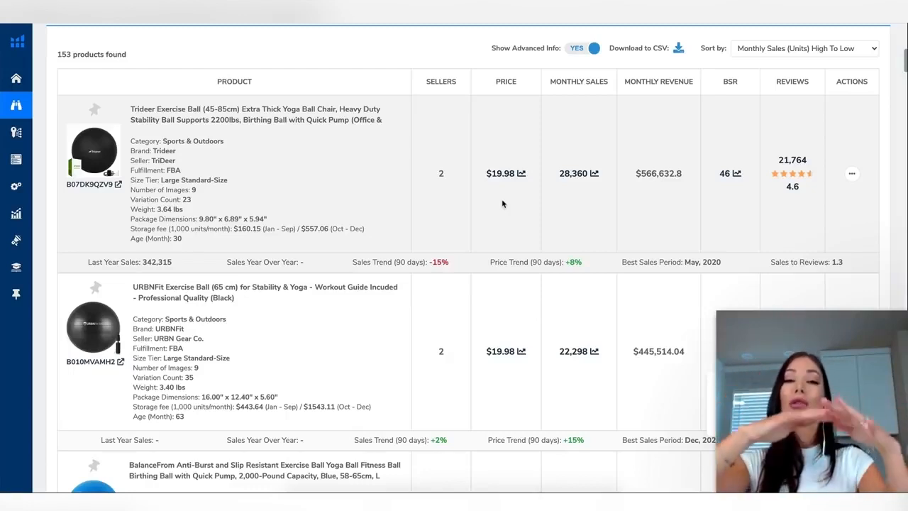
left_click(520, 173)
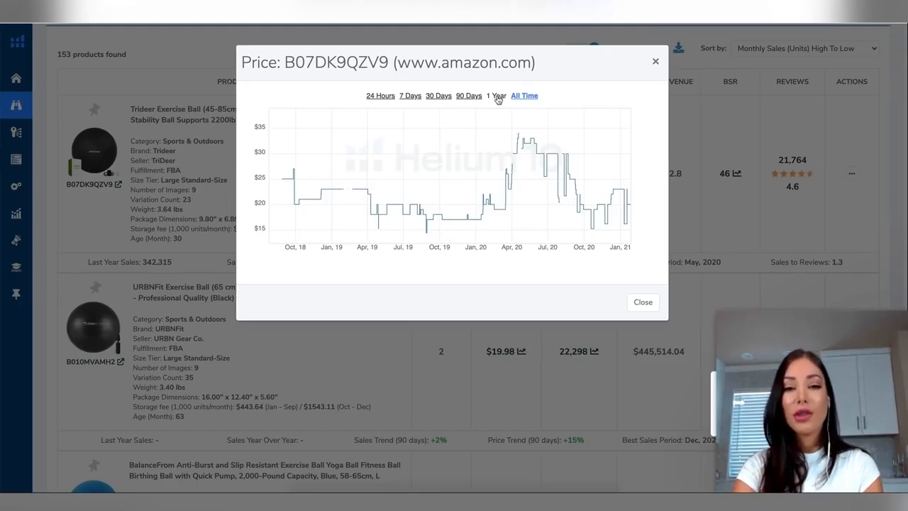
left_click(498, 97)
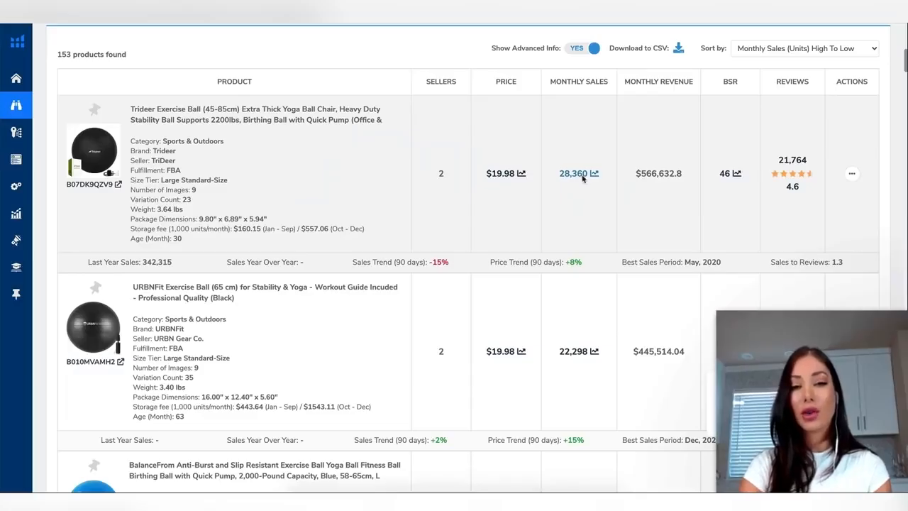
Step: Open the Trideer ball's monthly sales chart, examine its 1-year sales trend, and close the chart
left_click(582, 179)
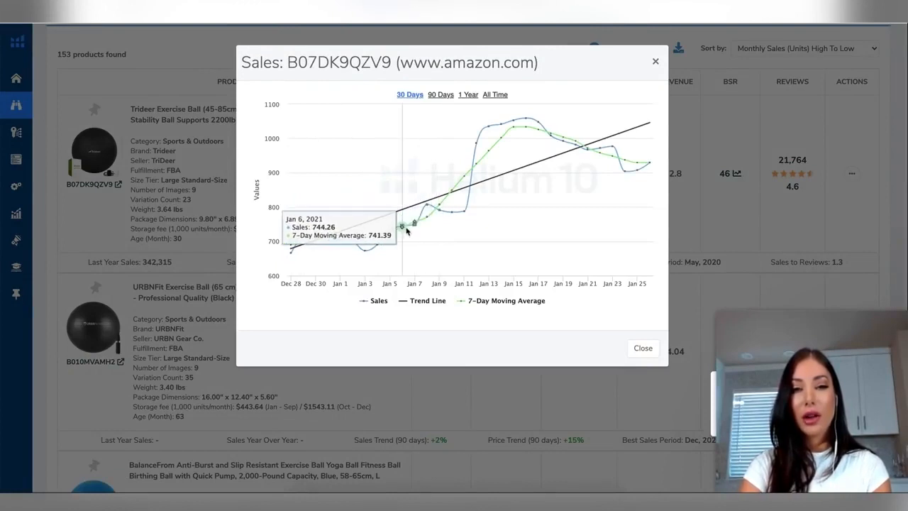
left_click(467, 95)
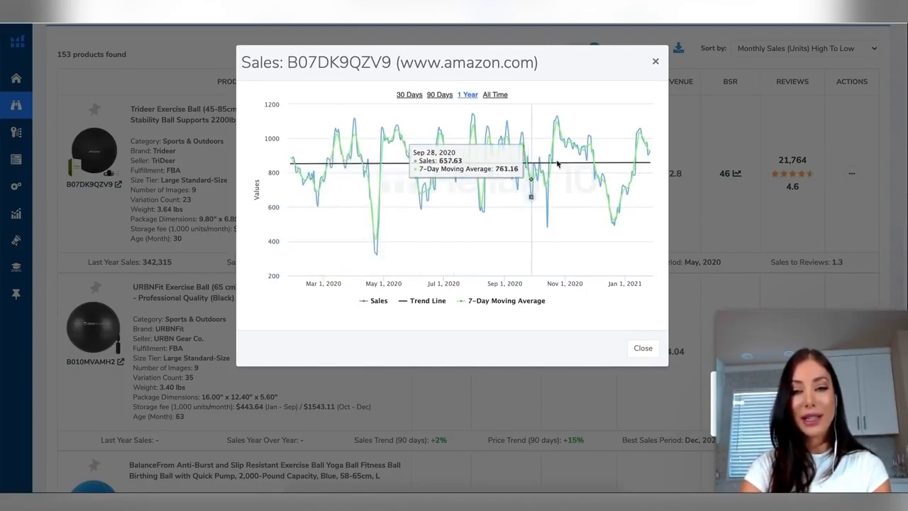
left_click(656, 63)
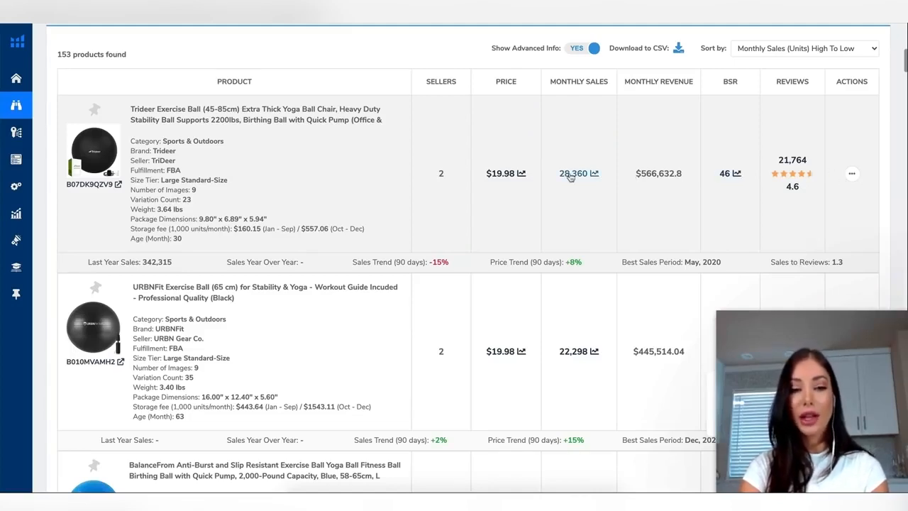
Step: Review the Trideer ball's advanced info, highlighting its 90-day sales trend and 90-day price trend
scroll(569, 177, "down", 1)
scroll(569, 177, "up", 2)
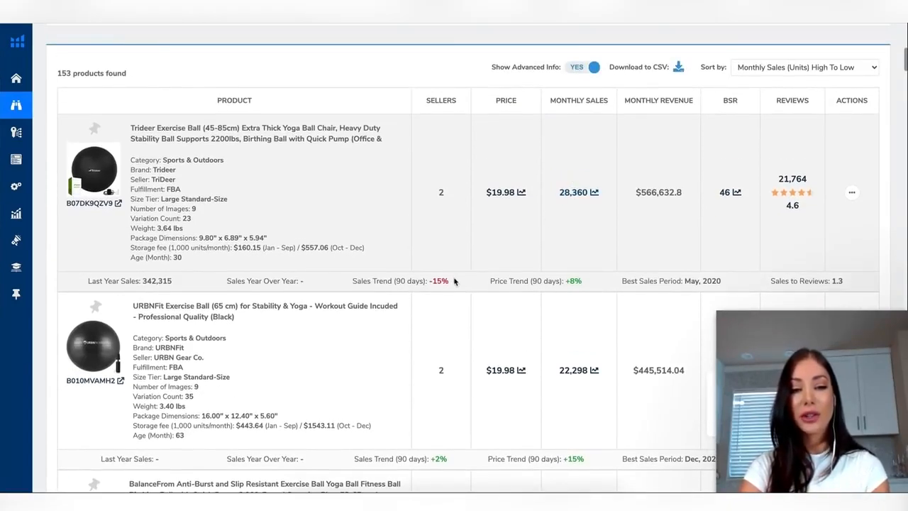
left_click_drag(455, 281, 357, 281)
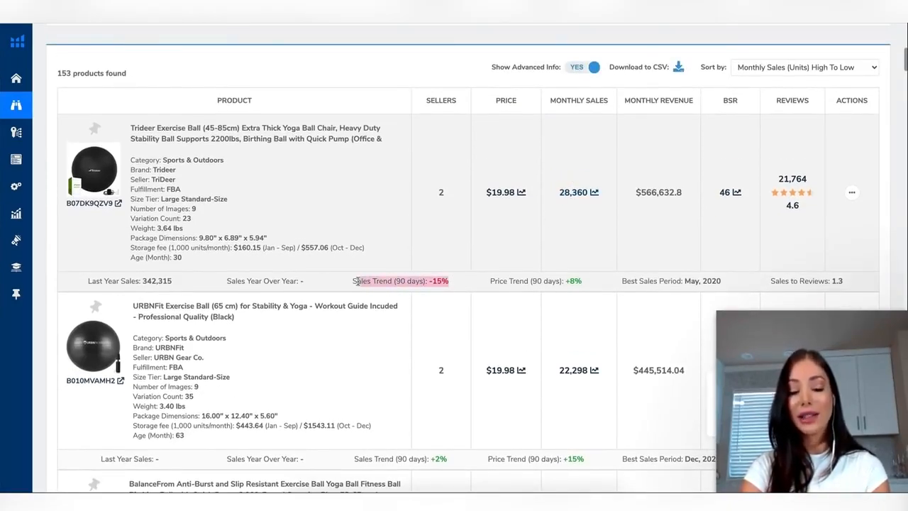
left_click(498, 284)
left_click_drag(490, 281, 587, 286)
left_click(586, 286)
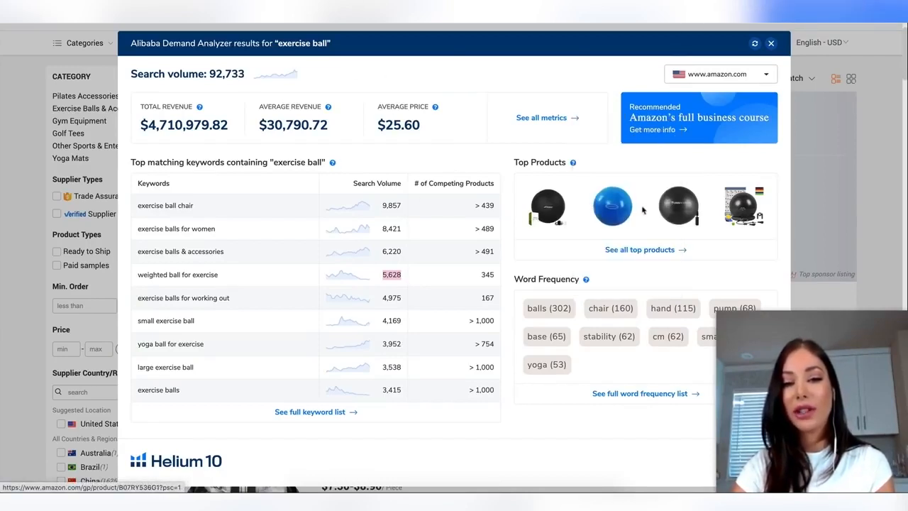
Step: Switch to the Alibaba Demand Analyzer results, open the first top product's Amazon listing, and look through its product photos
mouse_move(554, 220)
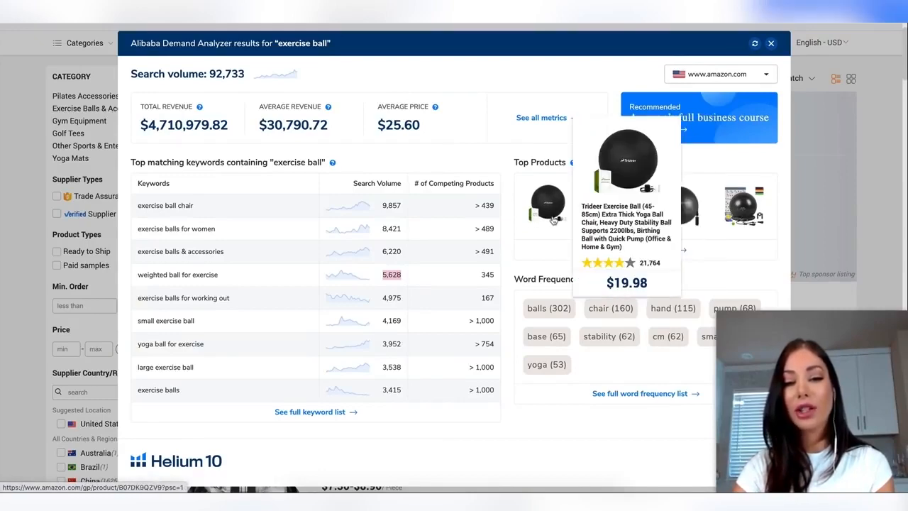
left_click(548, 211)
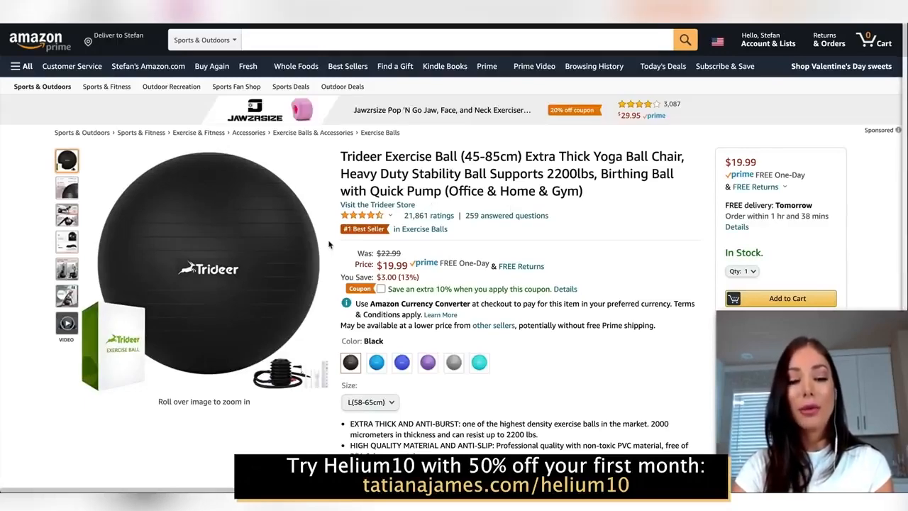
scroll(129, 240, "down", 1)
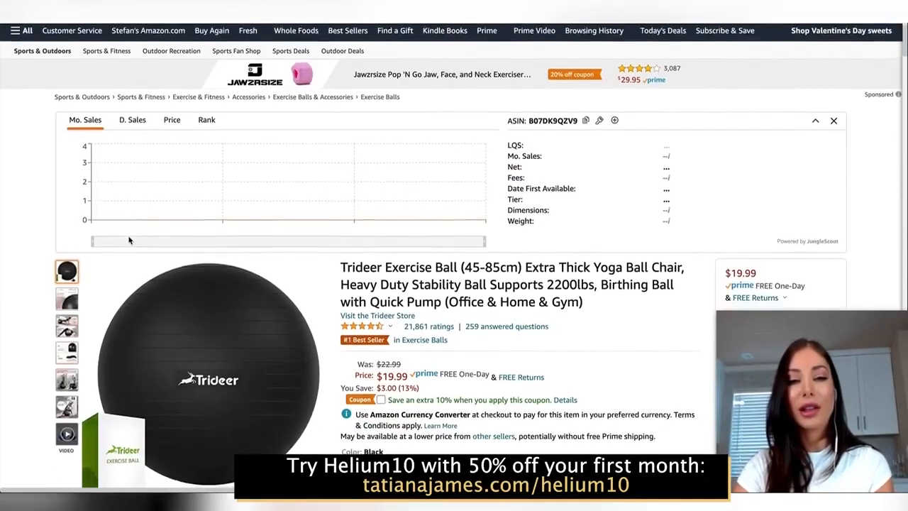
scroll(122, 253, "down", 2)
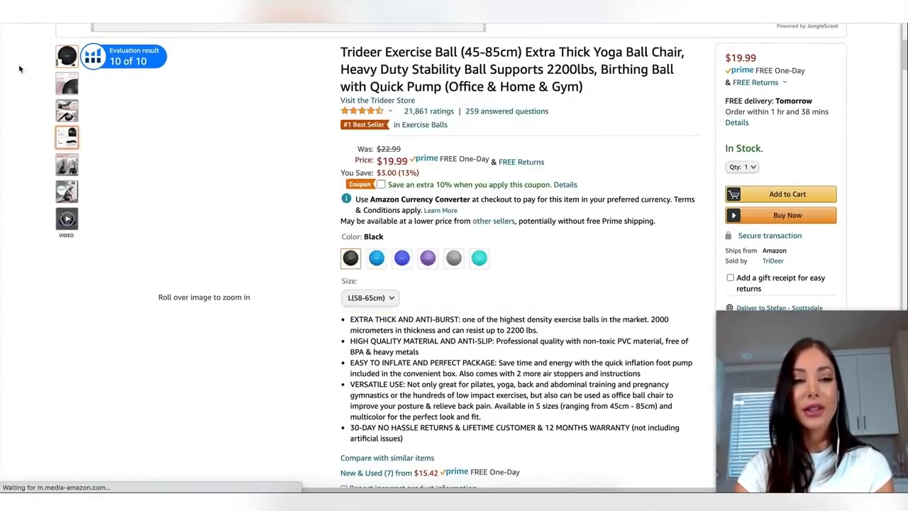
mouse_move(76, 118)
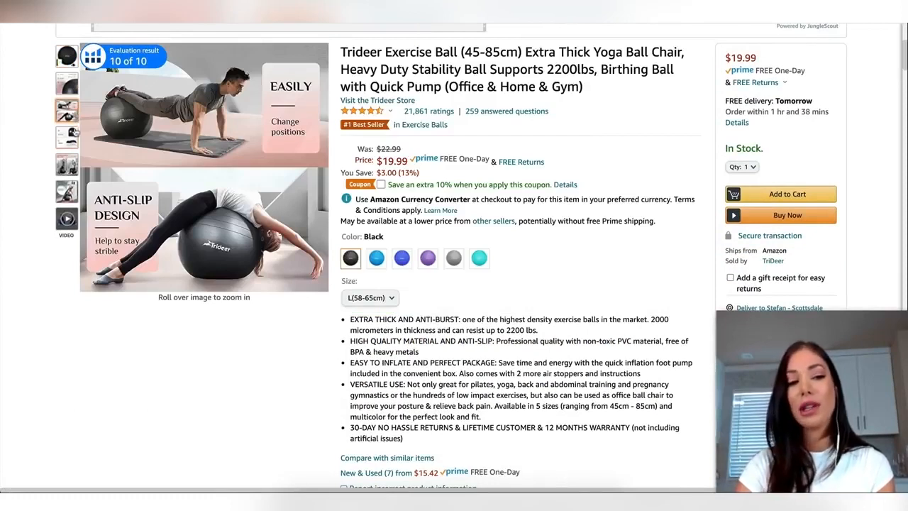
mouse_move(75, 135)
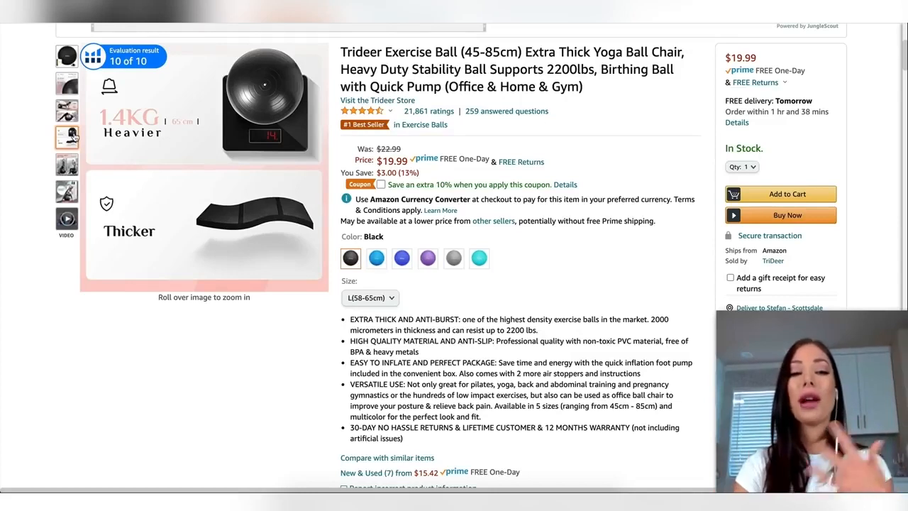
mouse_move(75, 164)
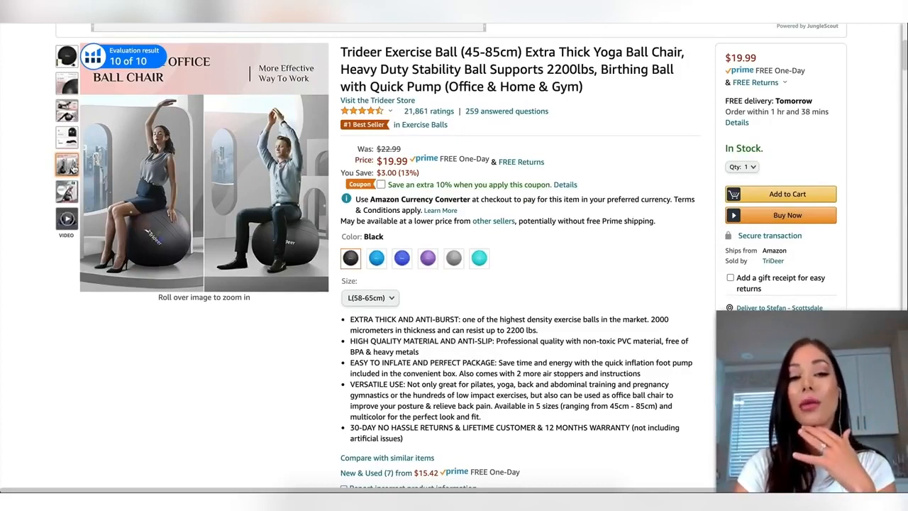
mouse_move(66, 193)
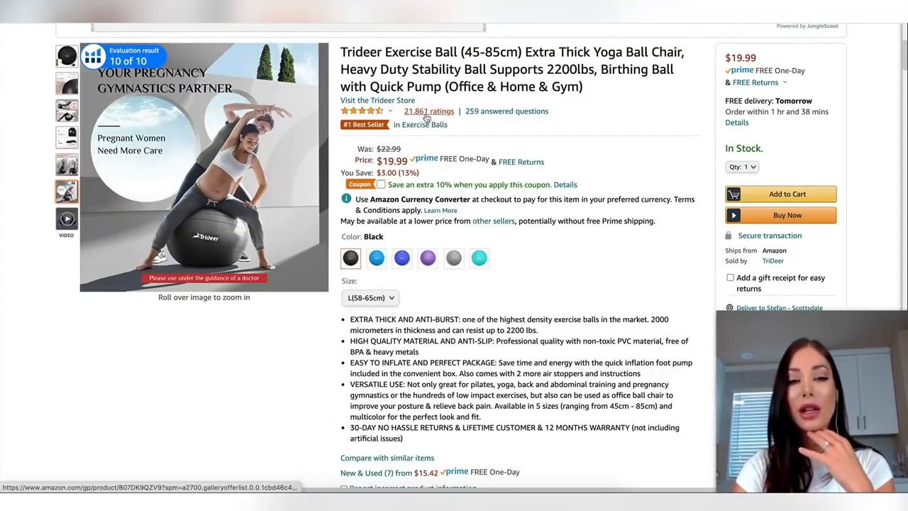
Step: Go to the Trideer listing's customer ratings and show only its 1-star reviews
left_click(427, 117)
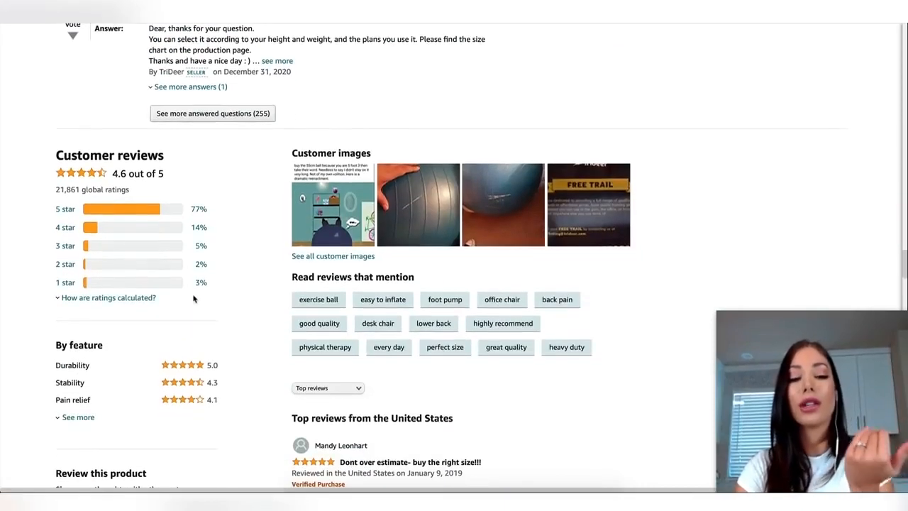
left_click(202, 283)
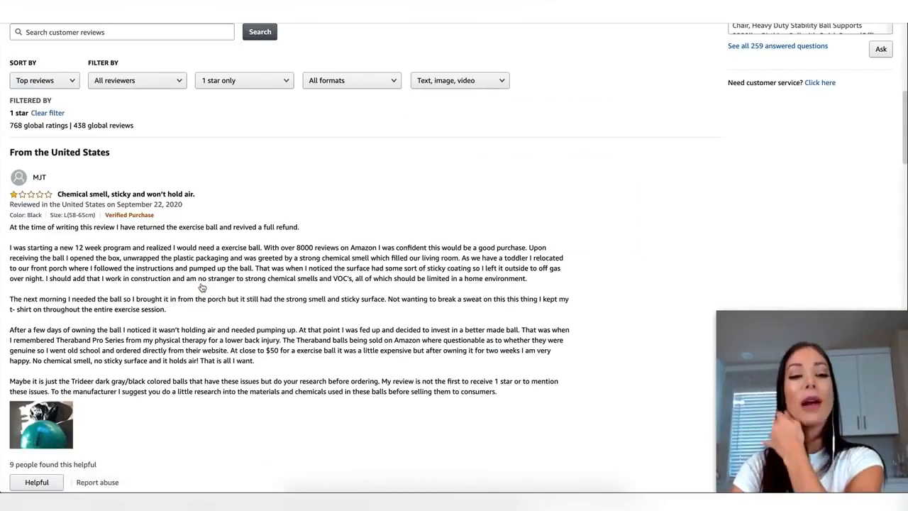
Step: Search Amazon's Sports & Outdoors department for "exercise ball" and look over the results
scroll(201, 286, "up", 6)
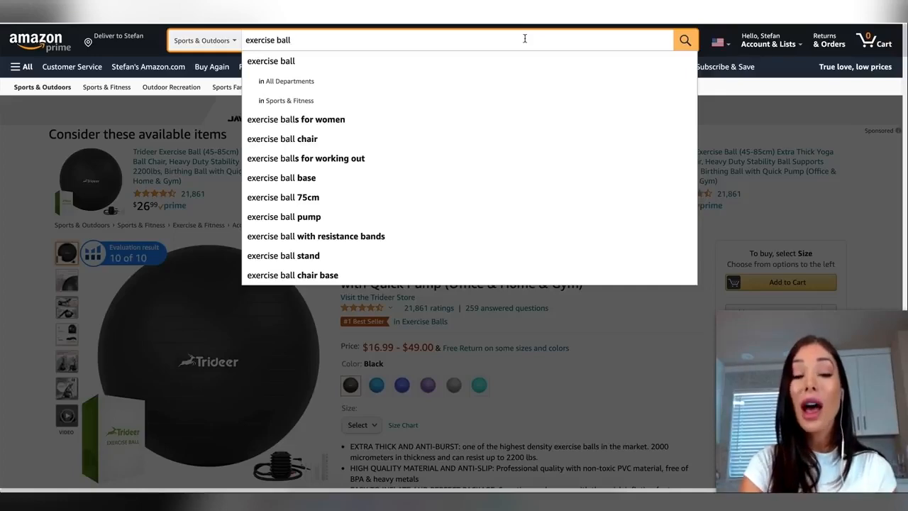
key("Return")
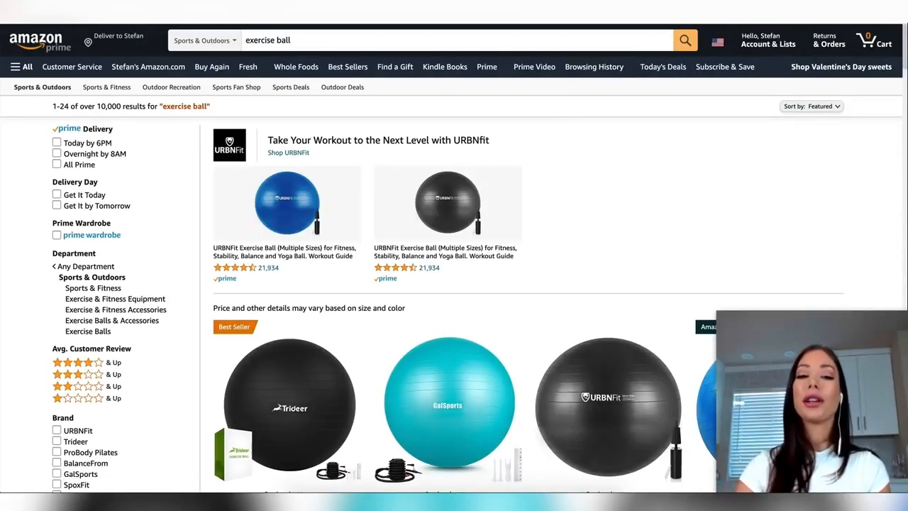
scroll(601, 186, "down", 5)
scroll(601, 186, "up", 5)
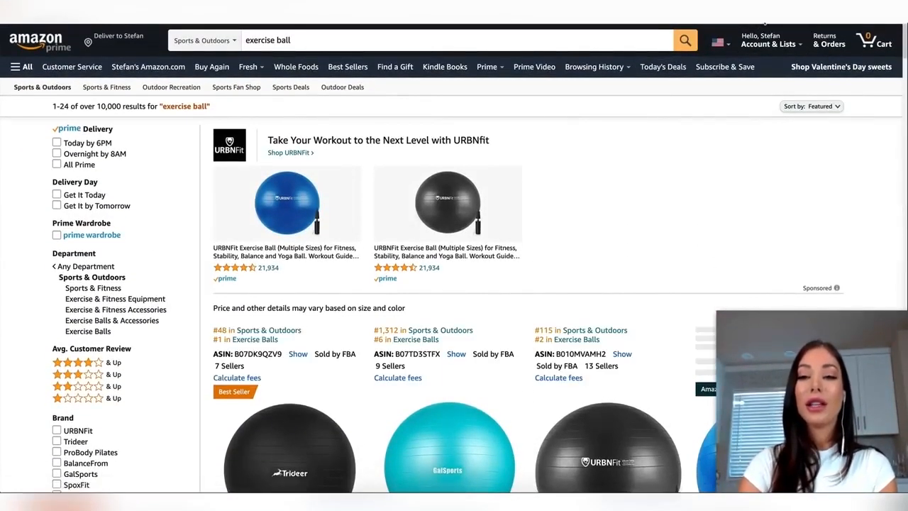
Step: Run Helium 10's Xray product research on the exercise ball results and open its Alibaba.com supplier finder
left_click(764, 22)
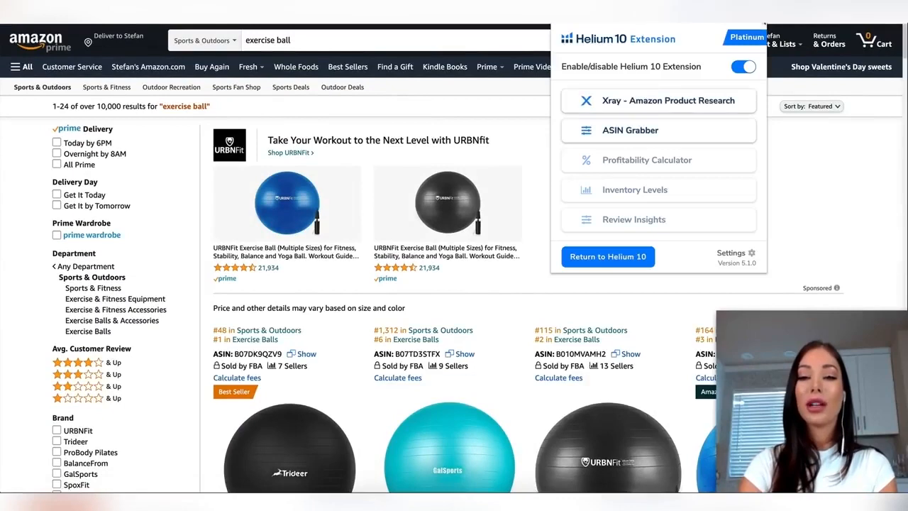
left_click(640, 108)
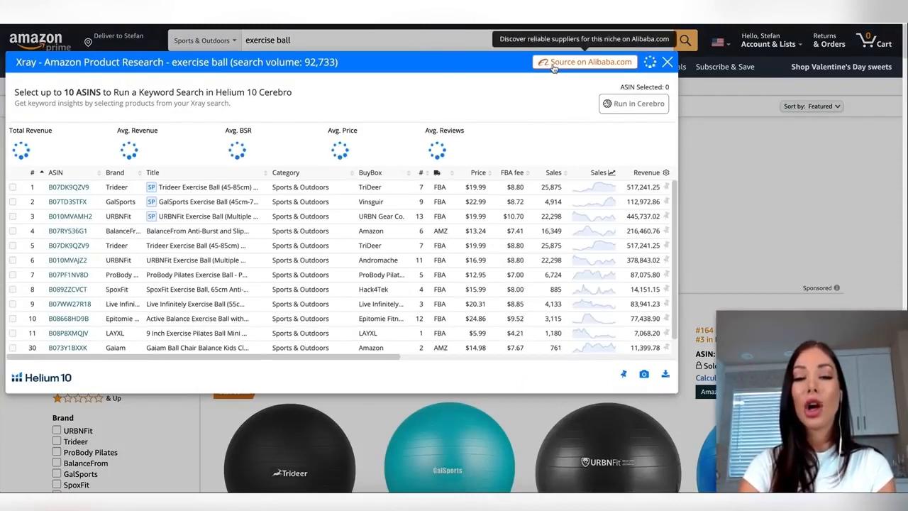
left_click(554, 65)
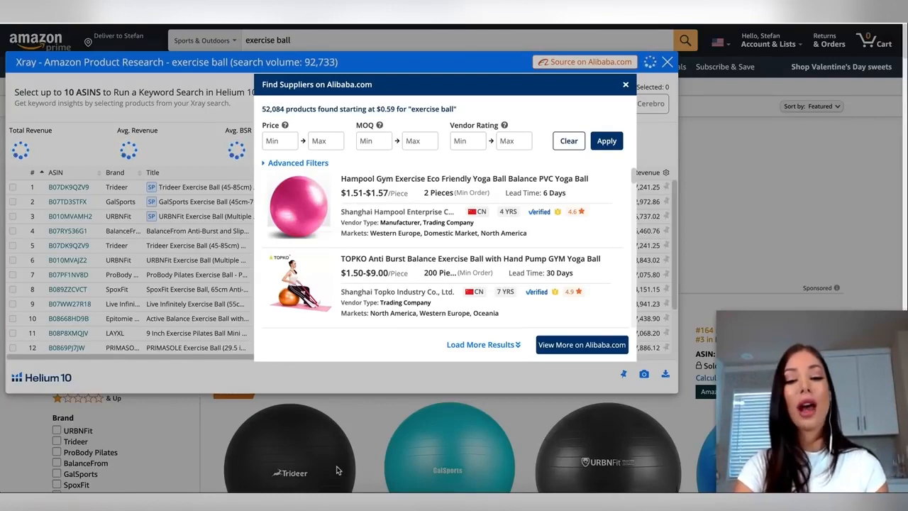
Step: Expand the supplier finder's advanced filters and highlight the number of products found
left_click(285, 166)
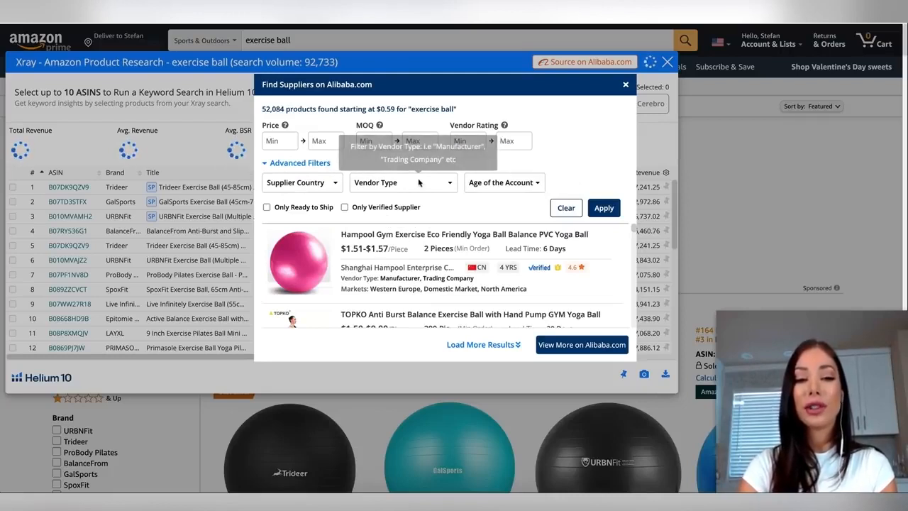
mouse_move(283, 126)
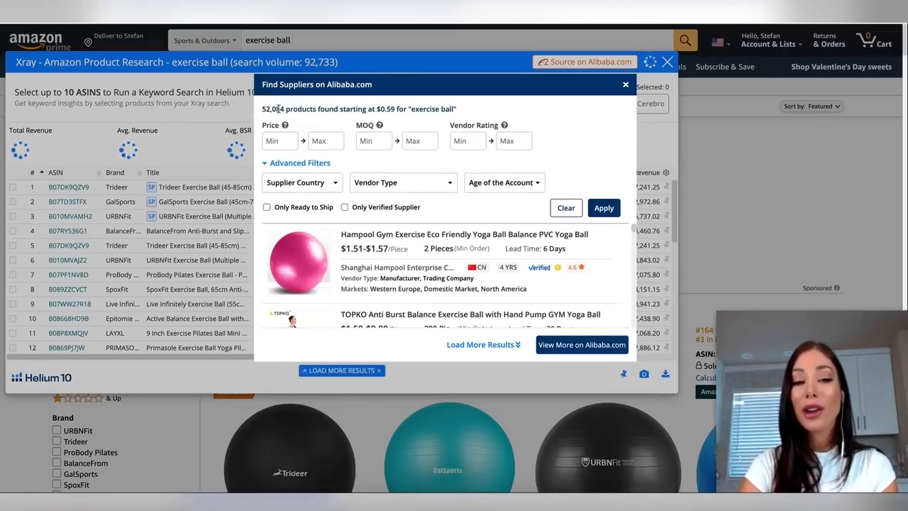
double_click(280, 109)
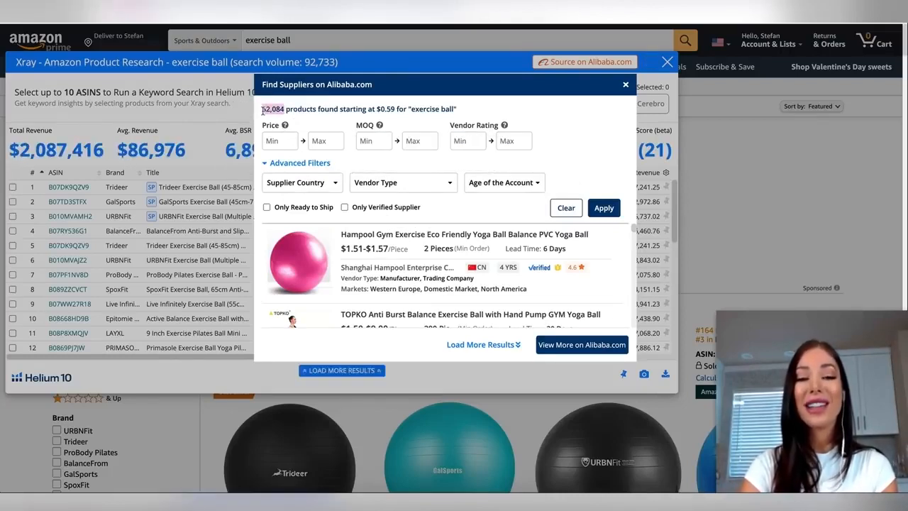
Step: Filter the Alibaba suppliers to an account age of 3+ YRS and only verified suppliers, and apply the filters
left_click(497, 183)
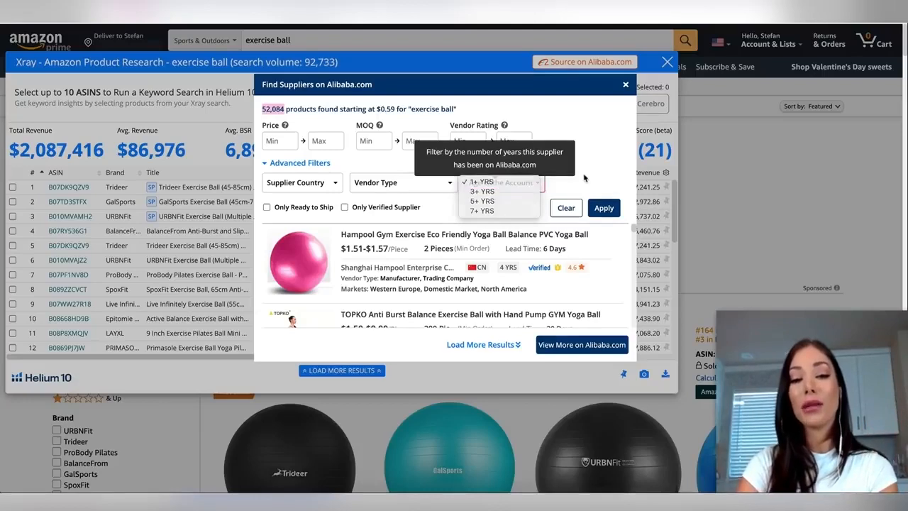
left_click(523, 183)
left_click(525, 186)
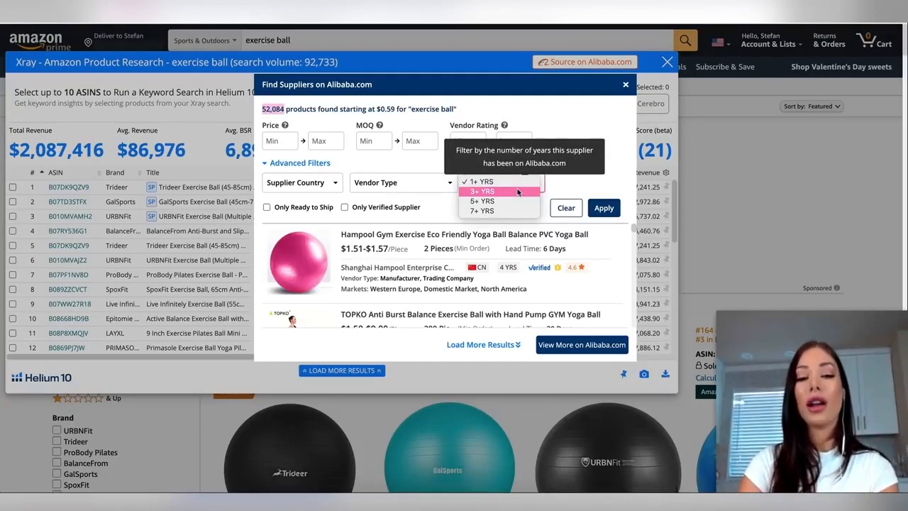
left_click(518, 191)
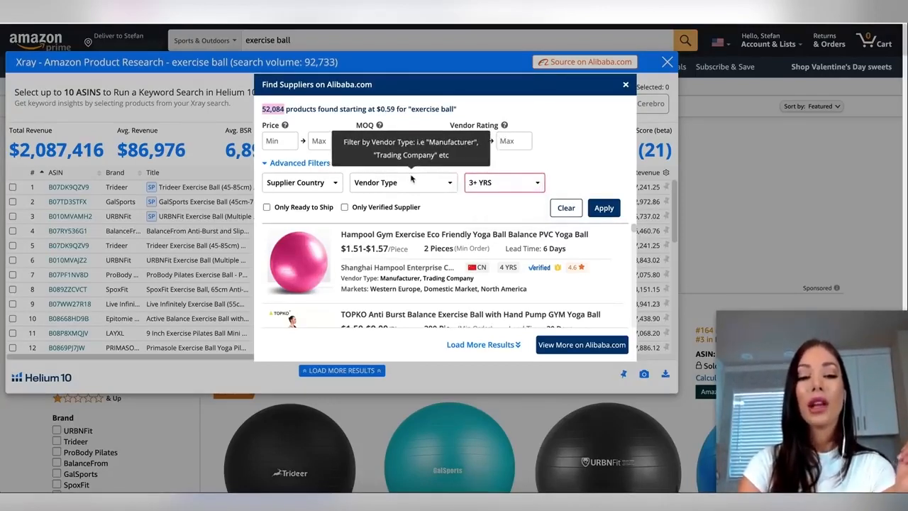
left_click(344, 207)
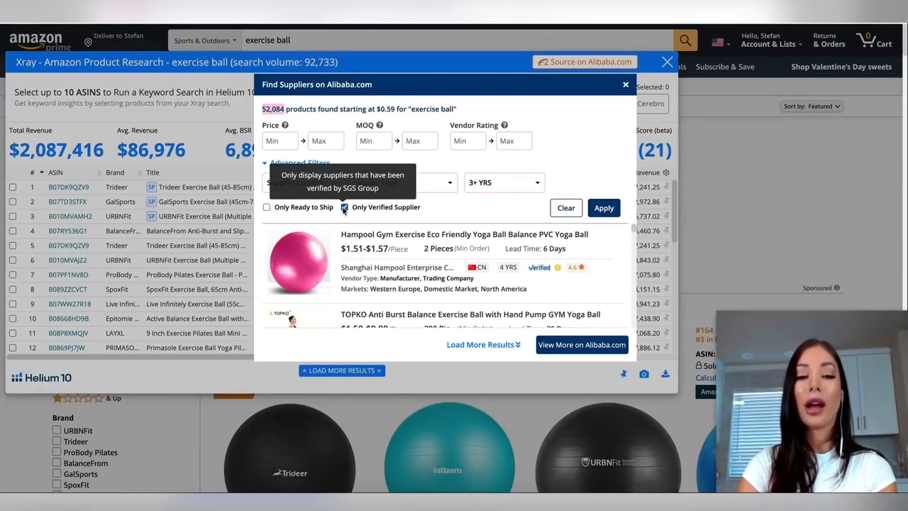
left_click(598, 213)
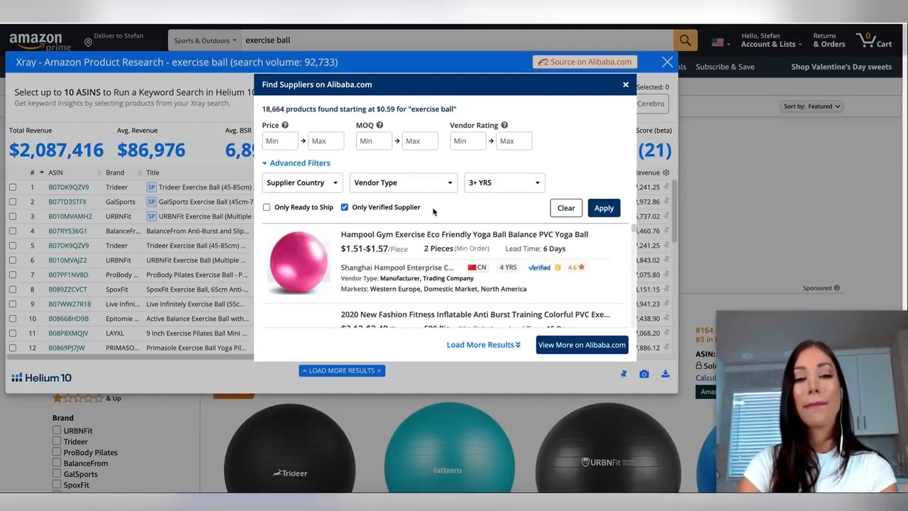
Step: Highlight the filtered product count and examine the first Alibaba suppliers' prices, minimum orders, lead times, account ages and ratings
double_click(268, 109)
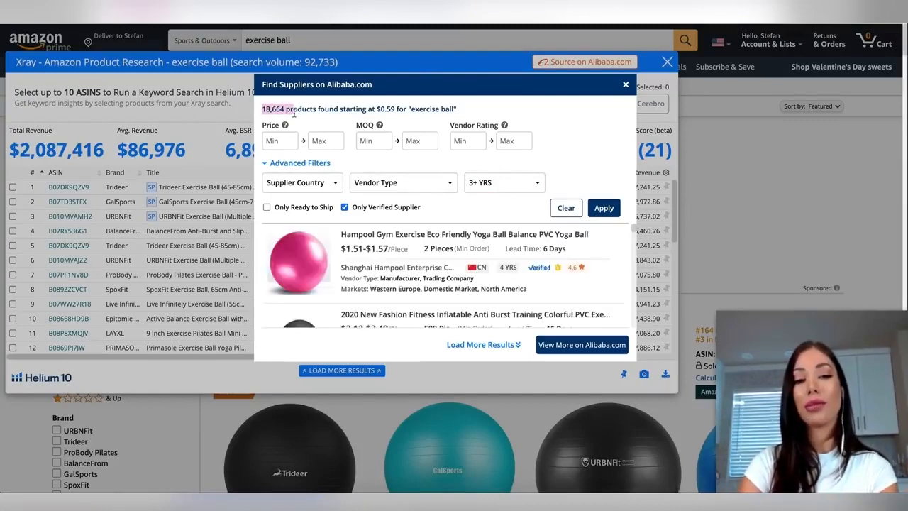
left_click(496, 207)
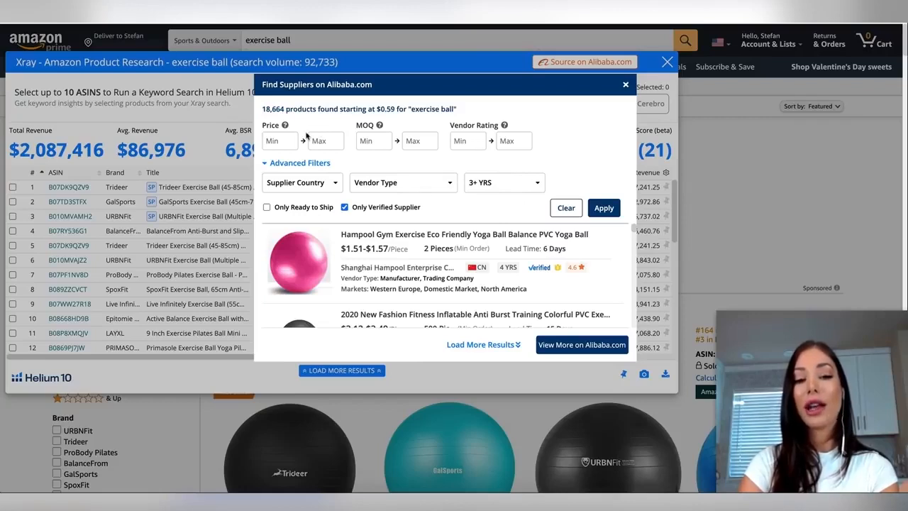
left_click(319, 184)
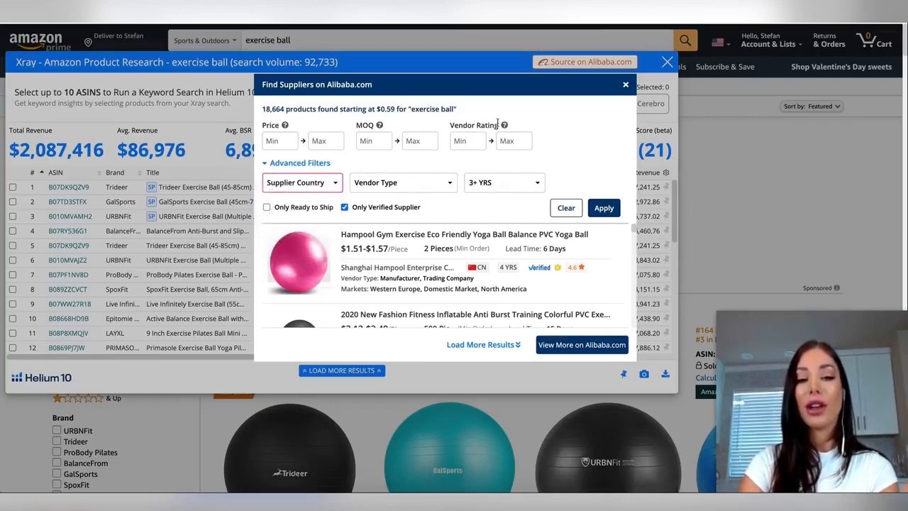
scroll(444, 205, "down", 1)
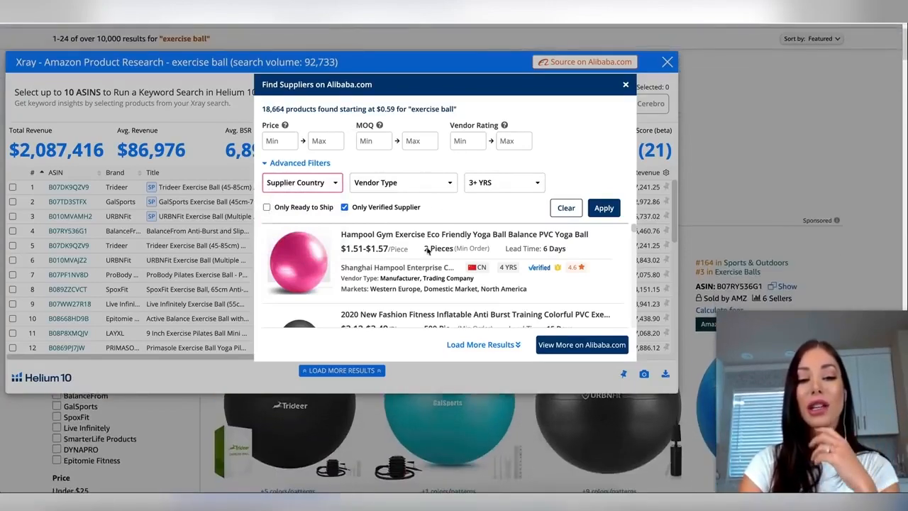
scroll(540, 280, "down", 1)
scroll(545, 283, "up", 1)
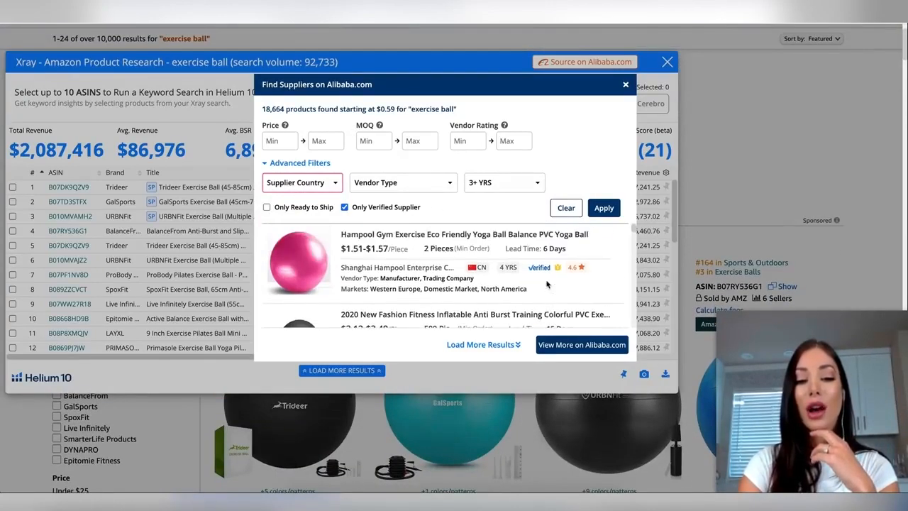
scroll(546, 283, "down", 1)
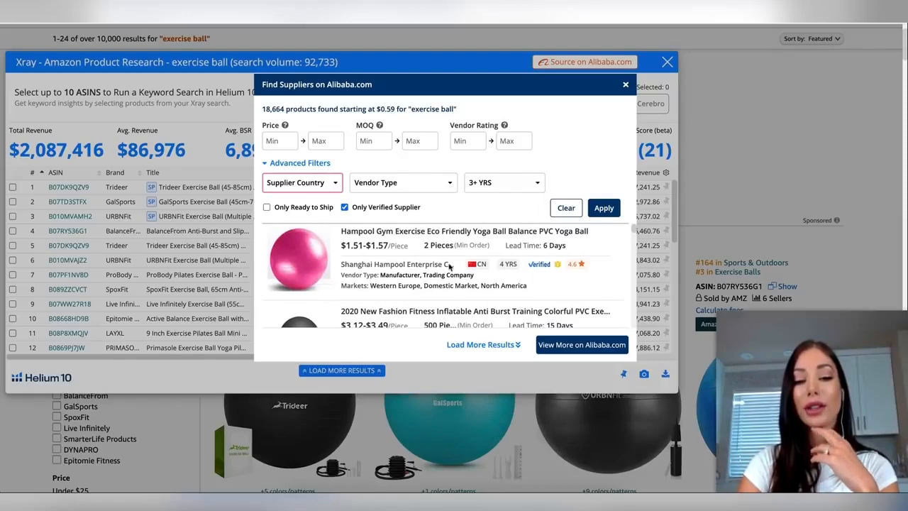
scroll(454, 266, "down", 3)
scroll(444, 265, "up", 3)
scroll(445, 265, "down", 1)
scroll(444, 265, "down", 2)
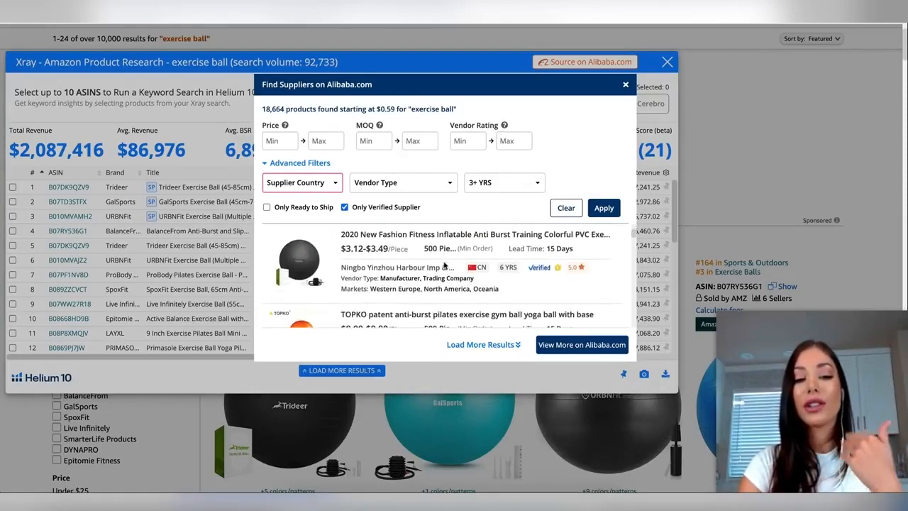
scroll(444, 265, "up", 2)
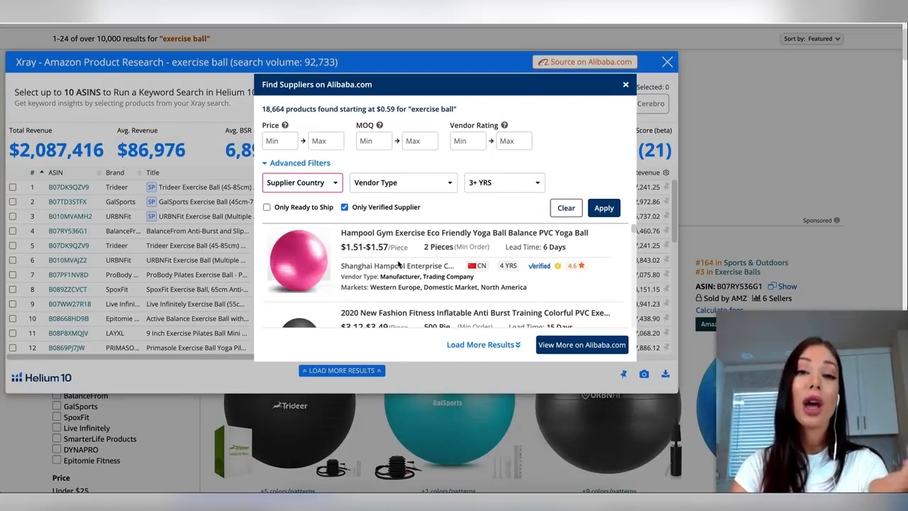
Step: Compare further exercise ball suppliers in the list by price, vendor type and minimum order, and close the supplier finder
scroll(399, 264, "down", 3)
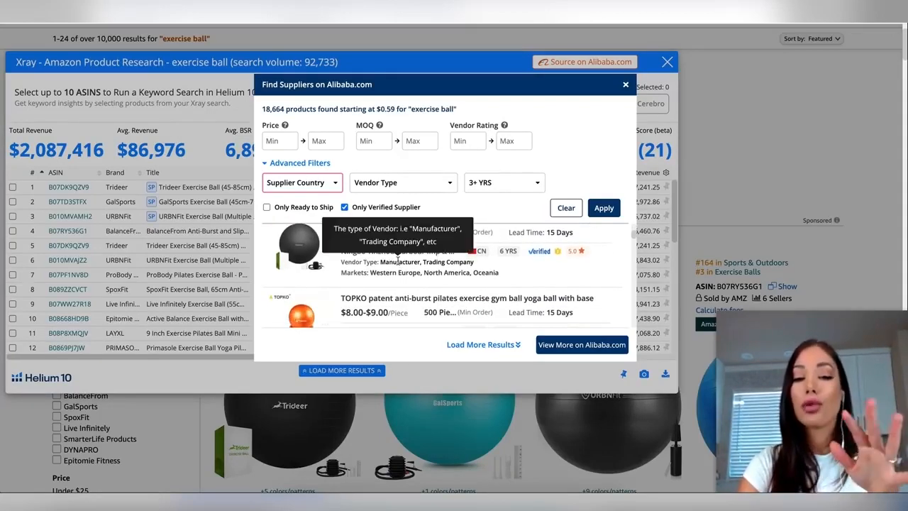
scroll(424, 285, "down", 3)
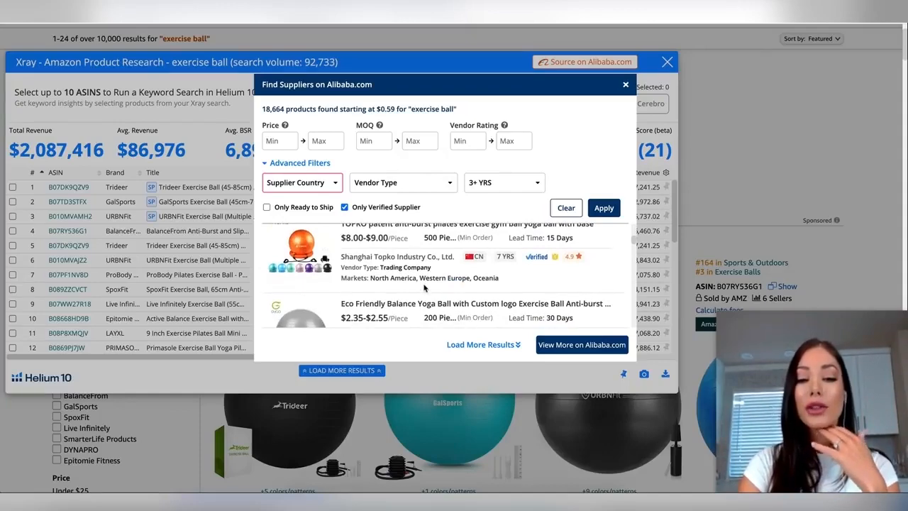
scroll(523, 274, "up", 1)
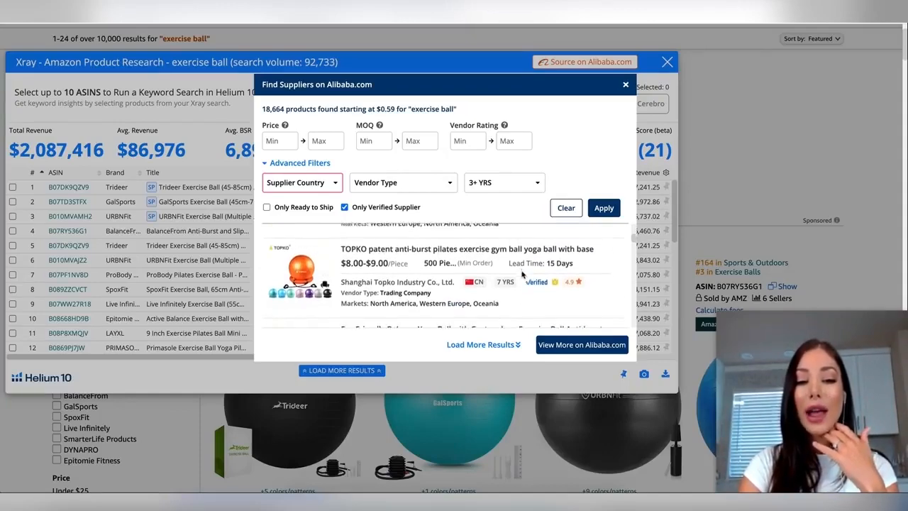
scroll(523, 274, "down", 5)
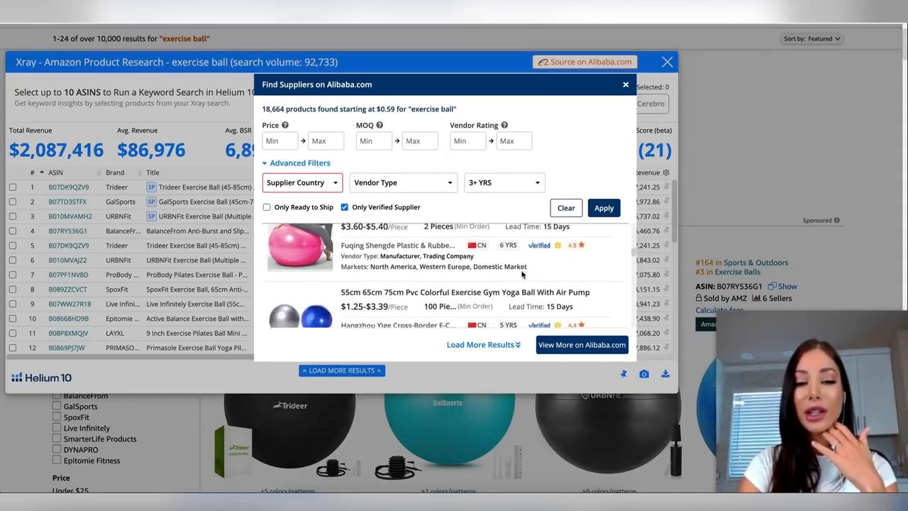
scroll(522, 274, "down", 3)
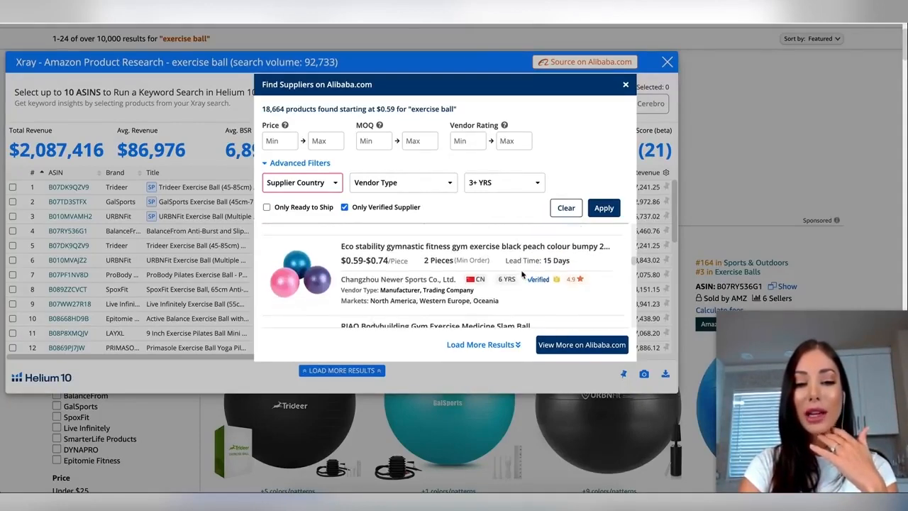
scroll(523, 274, "down", 6)
scroll(522, 273, "up", 1)
scroll(523, 273, "up", 1)
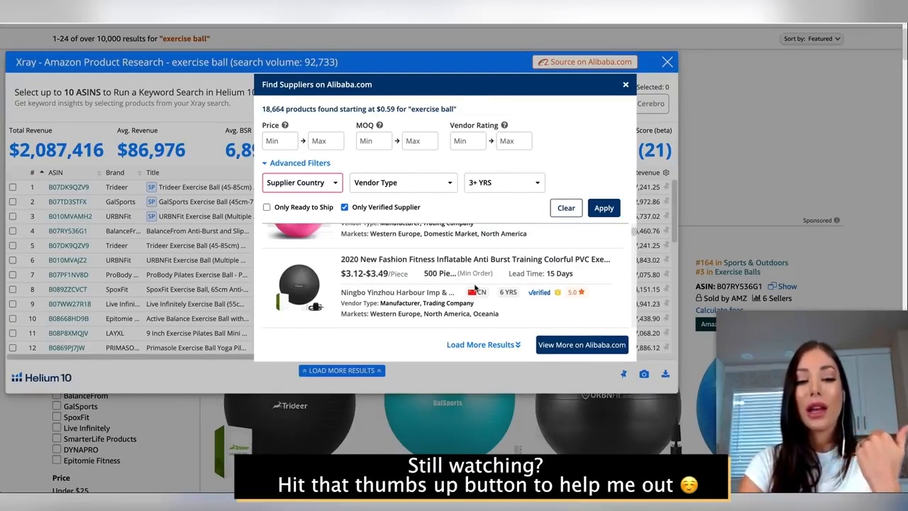
mouse_move(508, 289)
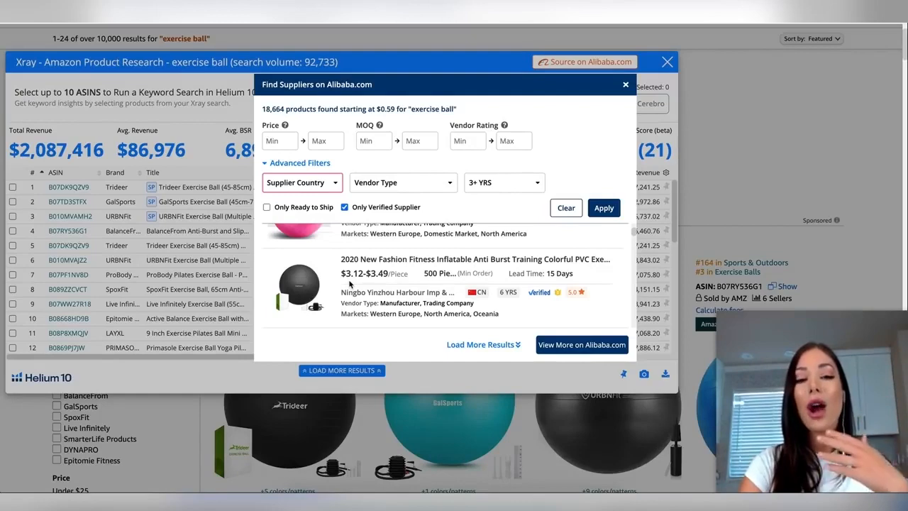
left_click(626, 86)
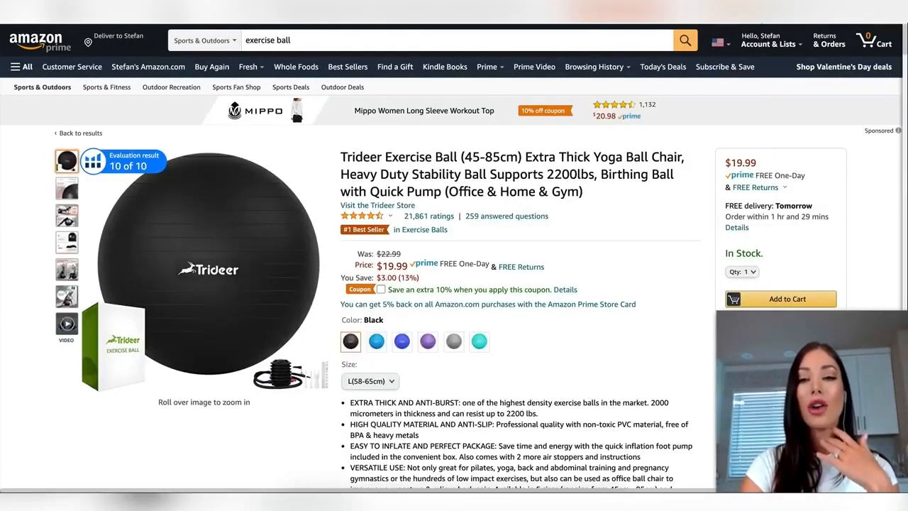
Step: Open Helium 10's Profitability Calculator for the Trideer exercise ball and set the estimated unit manufacturing cost to $3.2
left_click(756, 11)
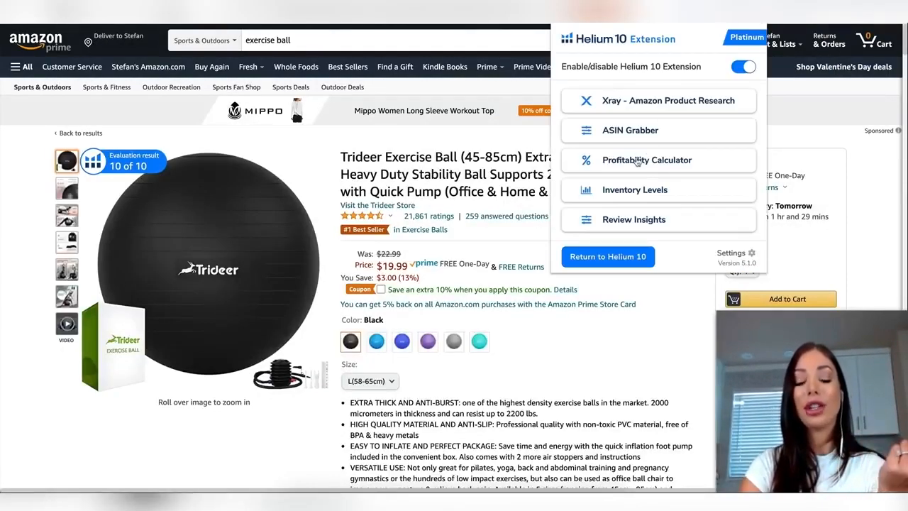
left_click(636, 160)
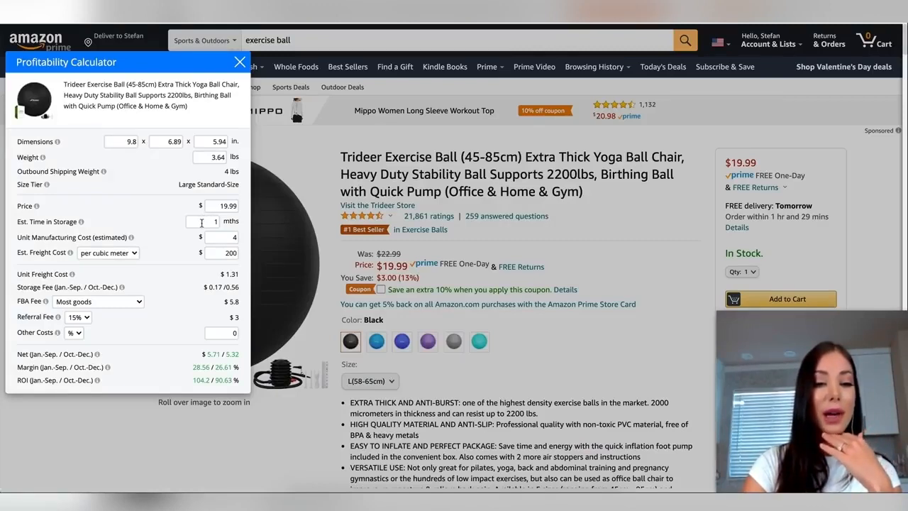
double_click(220, 238)
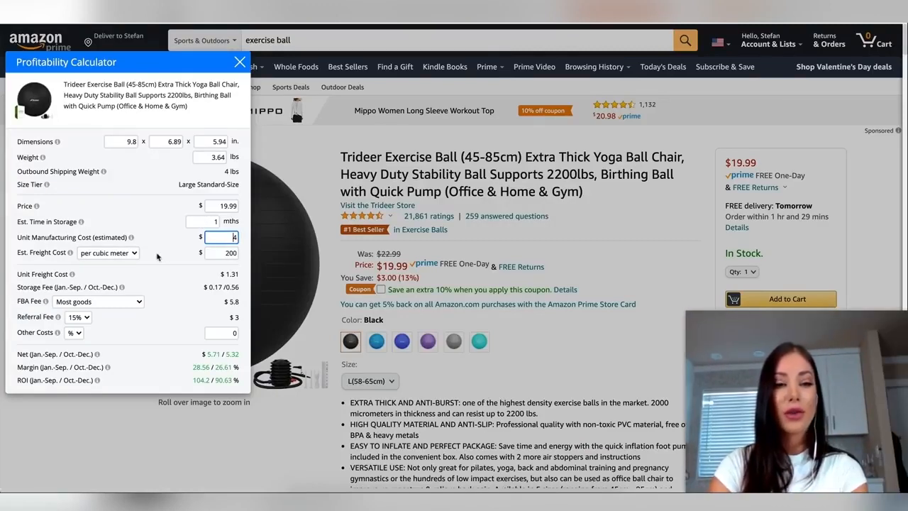
left_click_drag(18, 239, 141, 245)
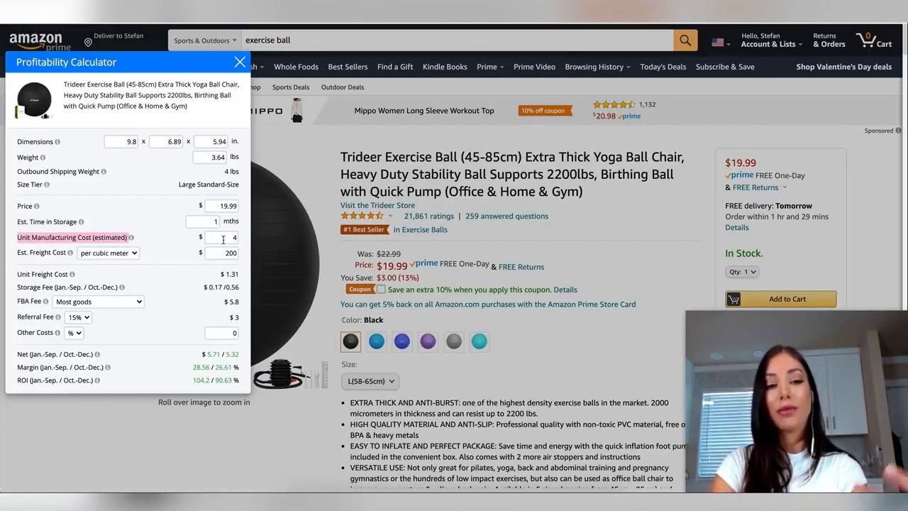
left_click(223, 239)
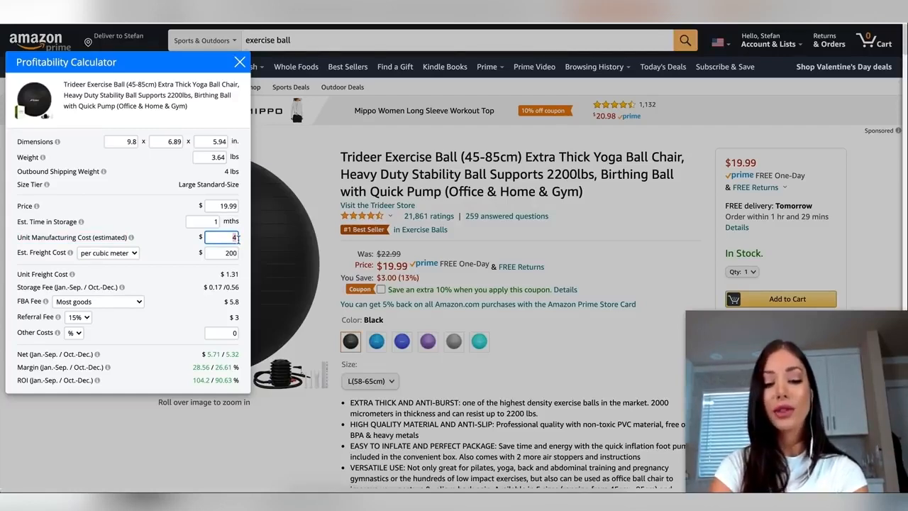
key("BackSpace")
type("3.2")
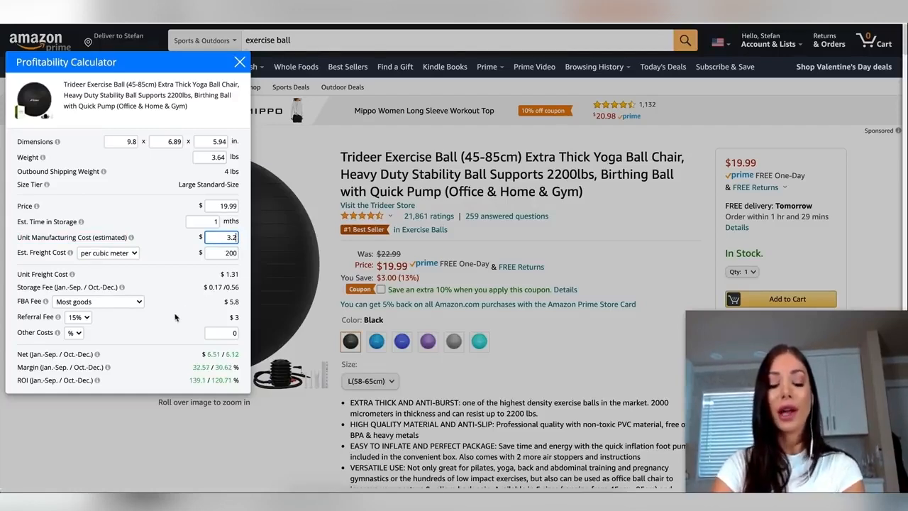
left_click(169, 190)
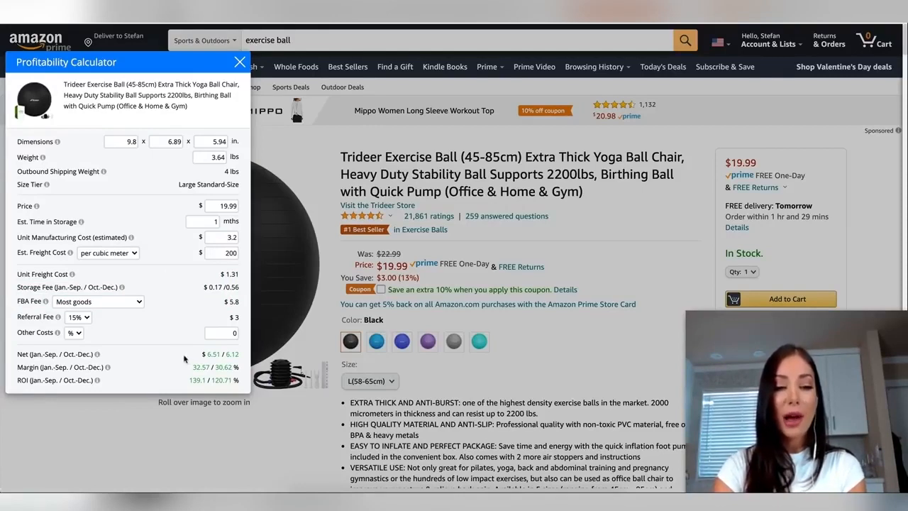
Step: Review the net profit for Jan.-Sep. and Oct.-Dec. and the margin by highlighting them, and close the Profitability Calculator
left_click_drag(29, 353, 55, 354)
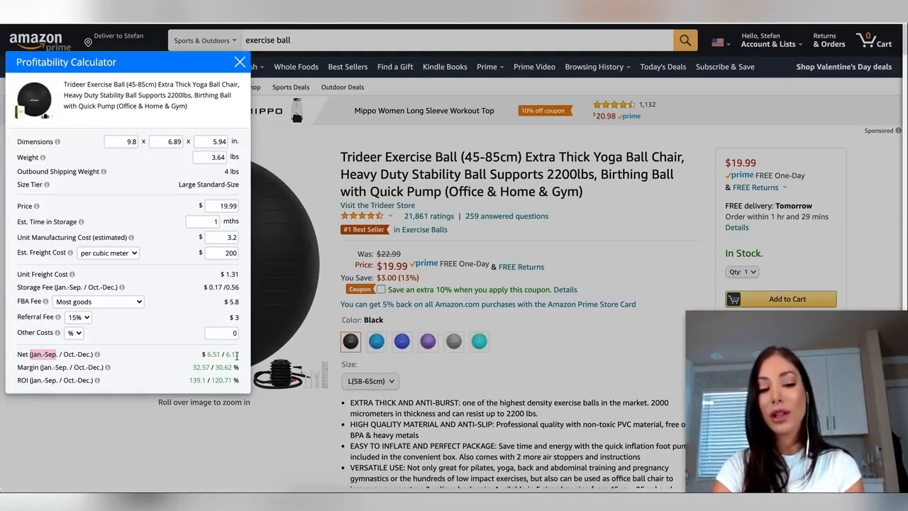
left_click_drag(63, 353, 94, 354)
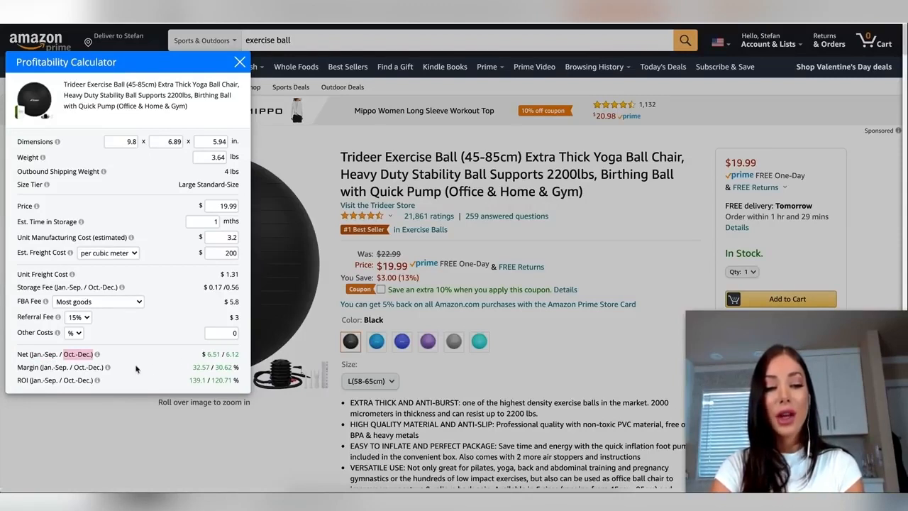
left_click_drag(190, 367, 210, 365)
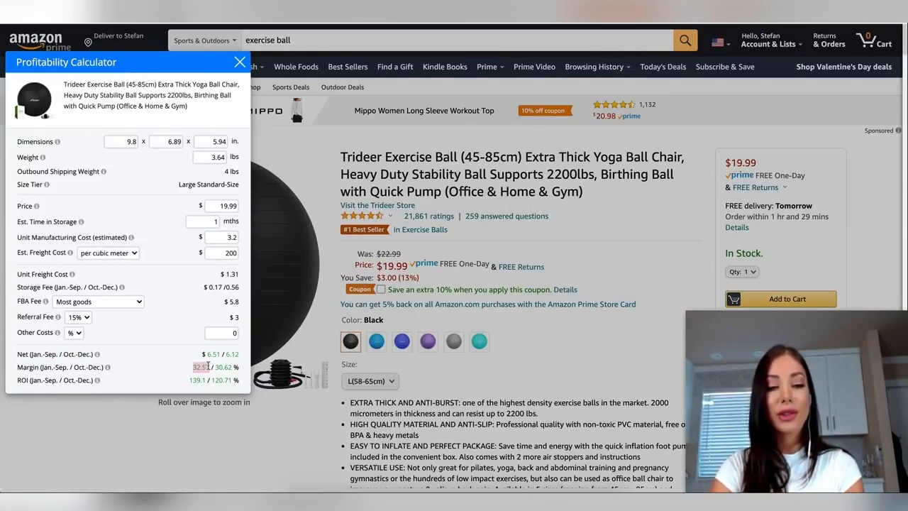
left_click(162, 379)
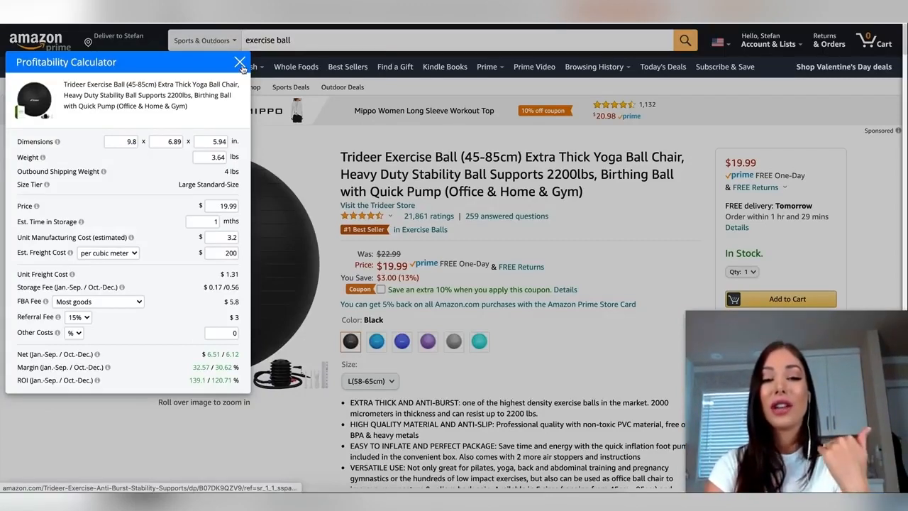
left_click(240, 63)
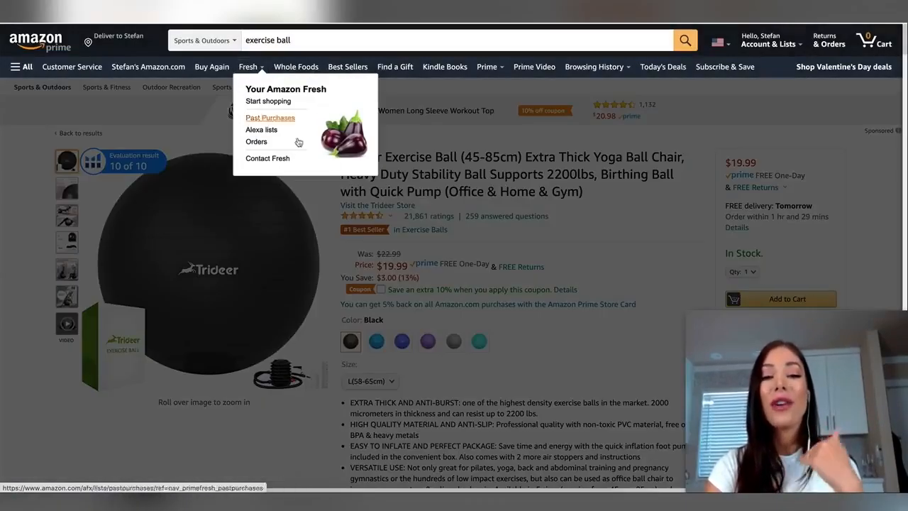